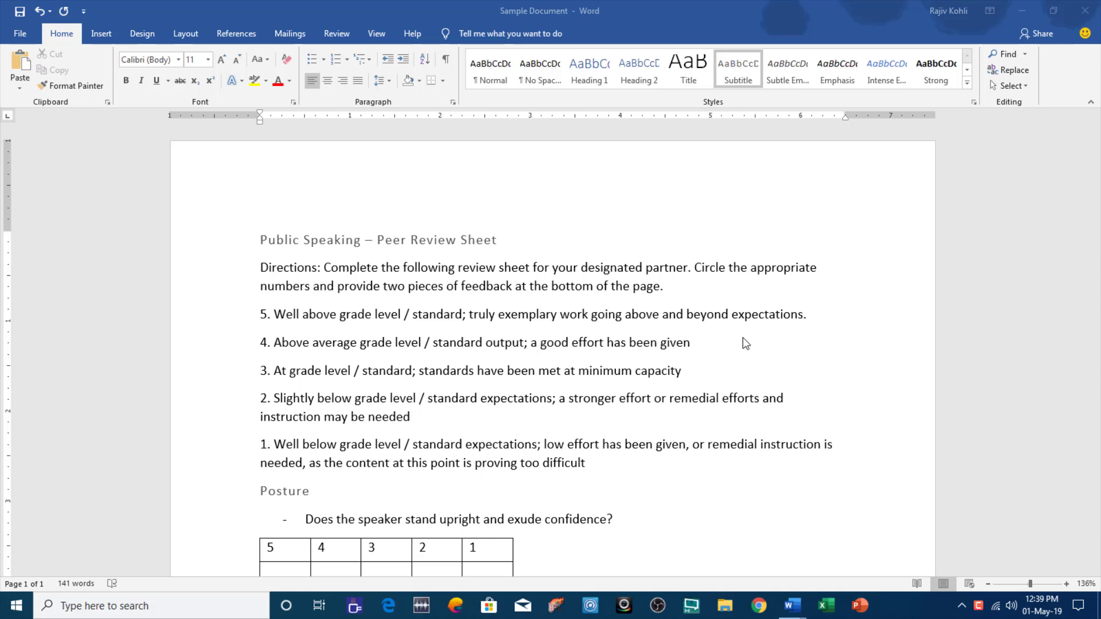
Step: Check the Click and Type default paragraph style in Word Options Advanced, closing without changes
click(20, 34)
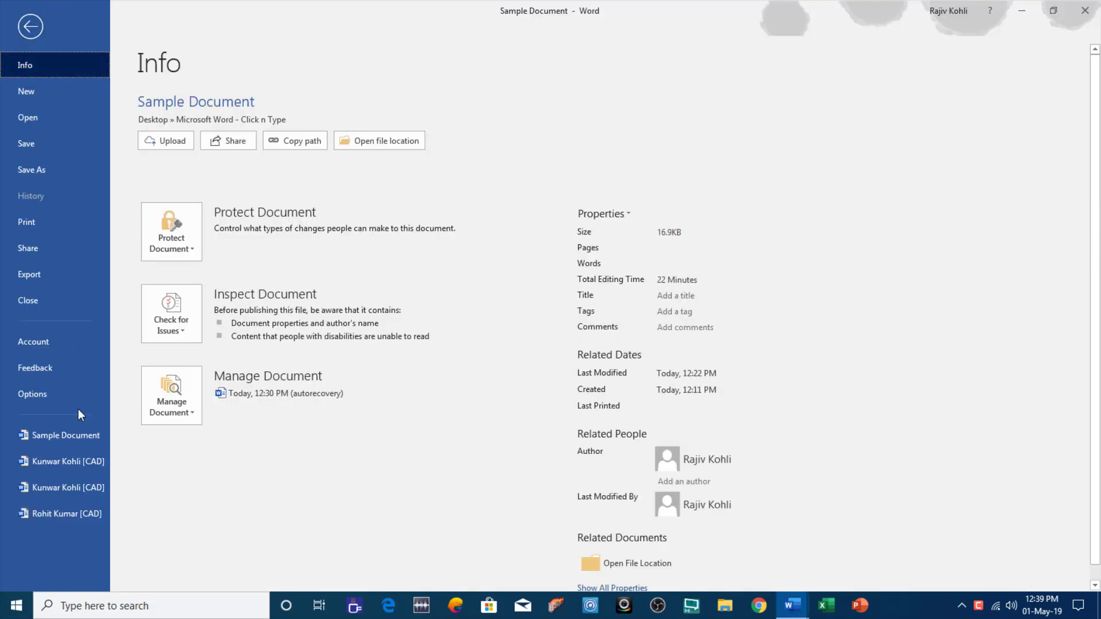
click(61, 397)
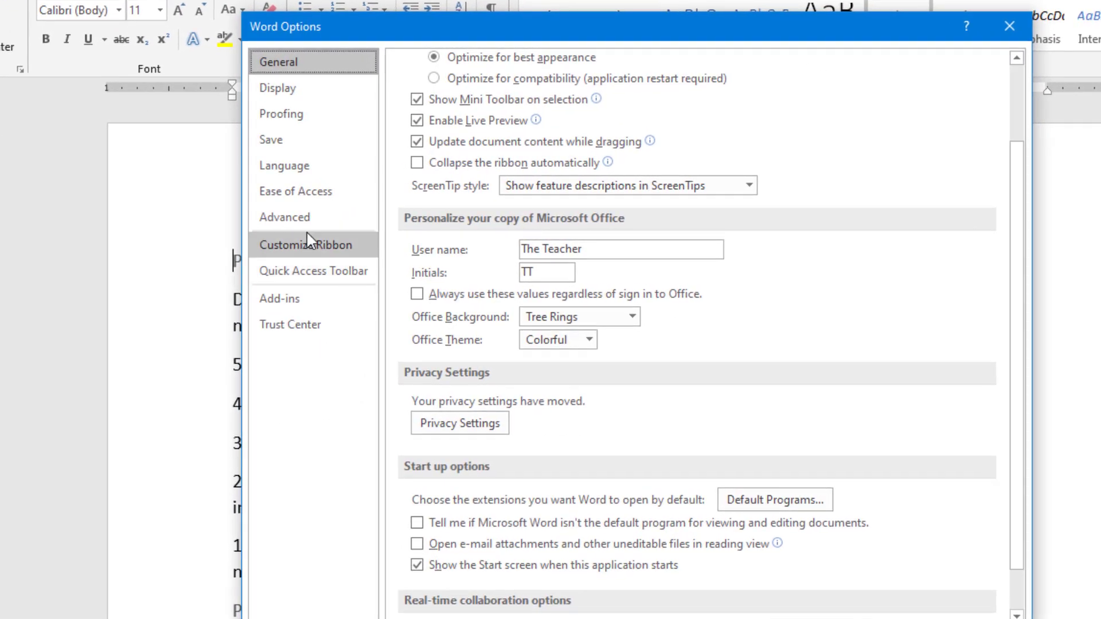
click(305, 222)
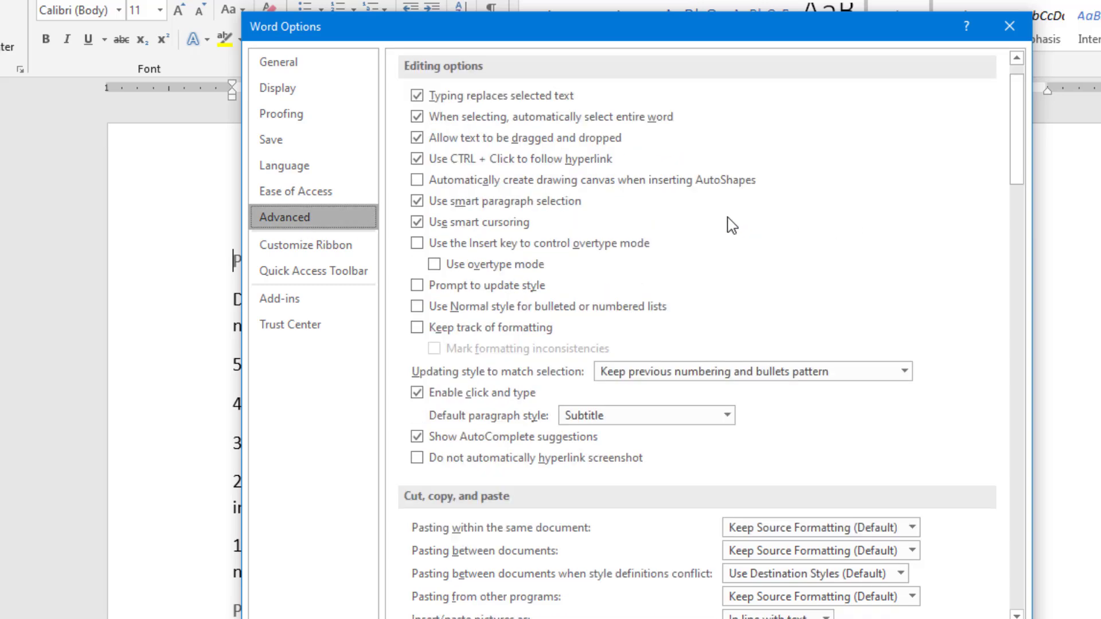
scroll(732, 225, down, 1)
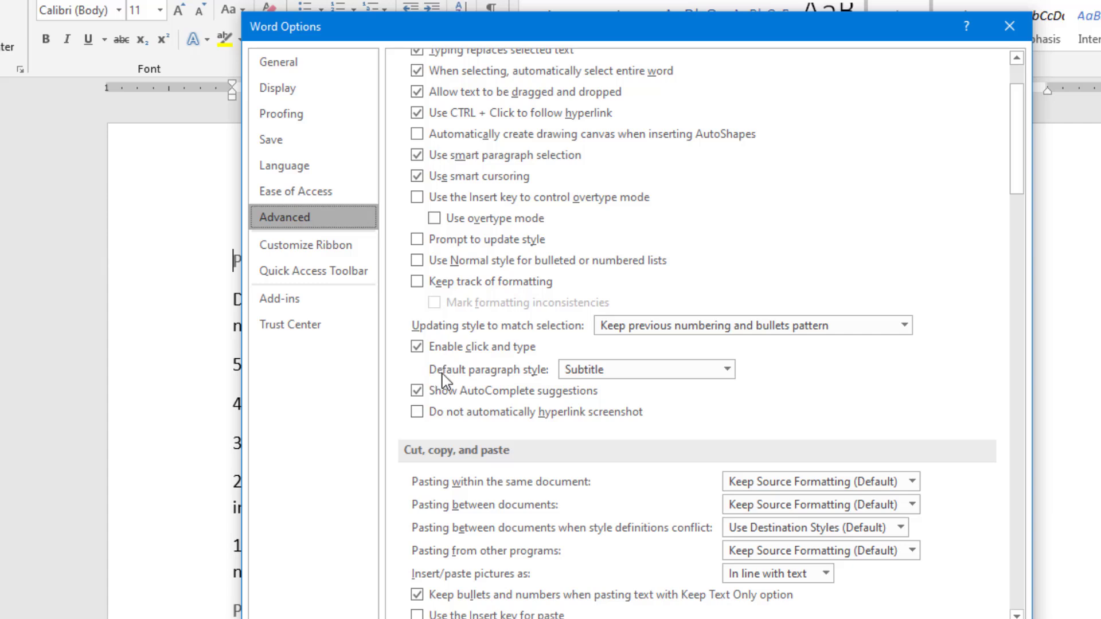
click(726, 370)
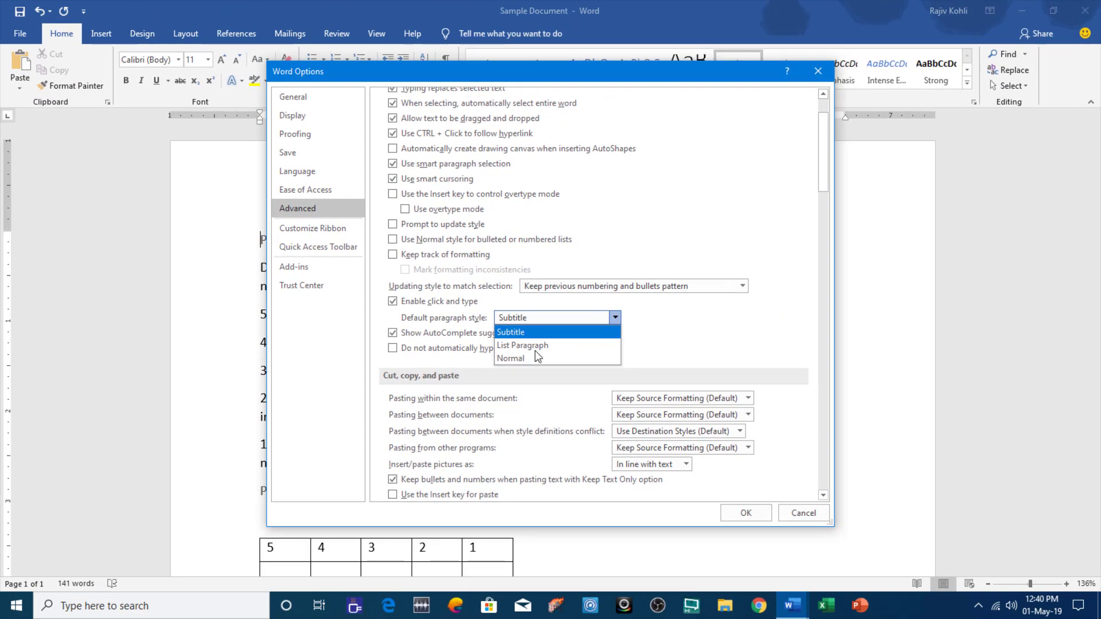
click(802, 513)
click(807, 513)
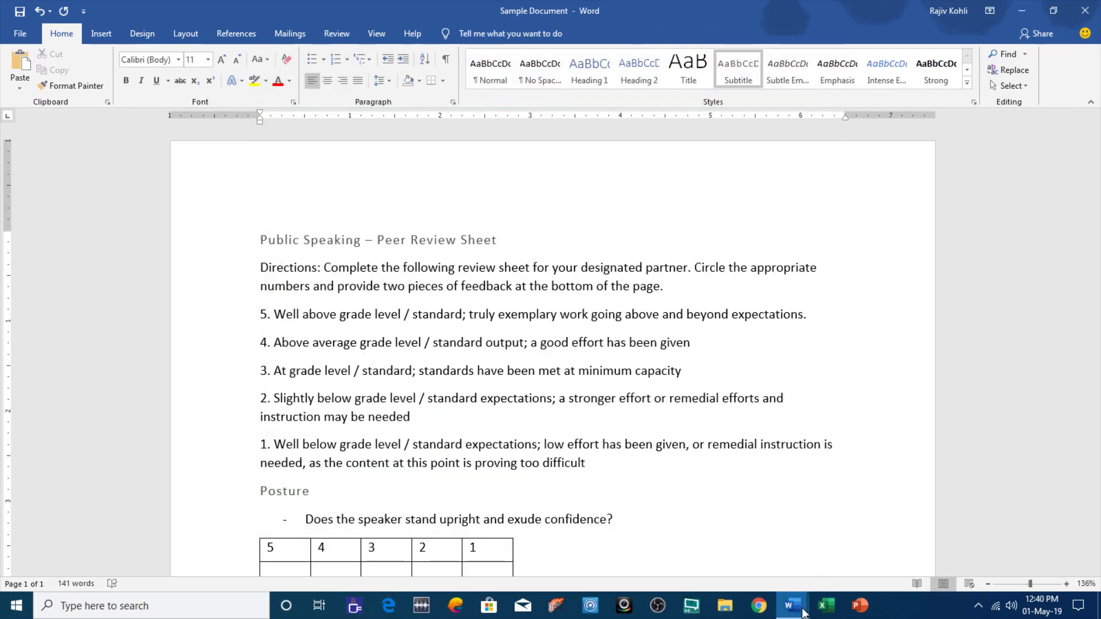
Step: In Document7, confirm the Click and Type default paragraph style stays Normal, then close Options
mouse_move(803, 612)
click(812, 474)
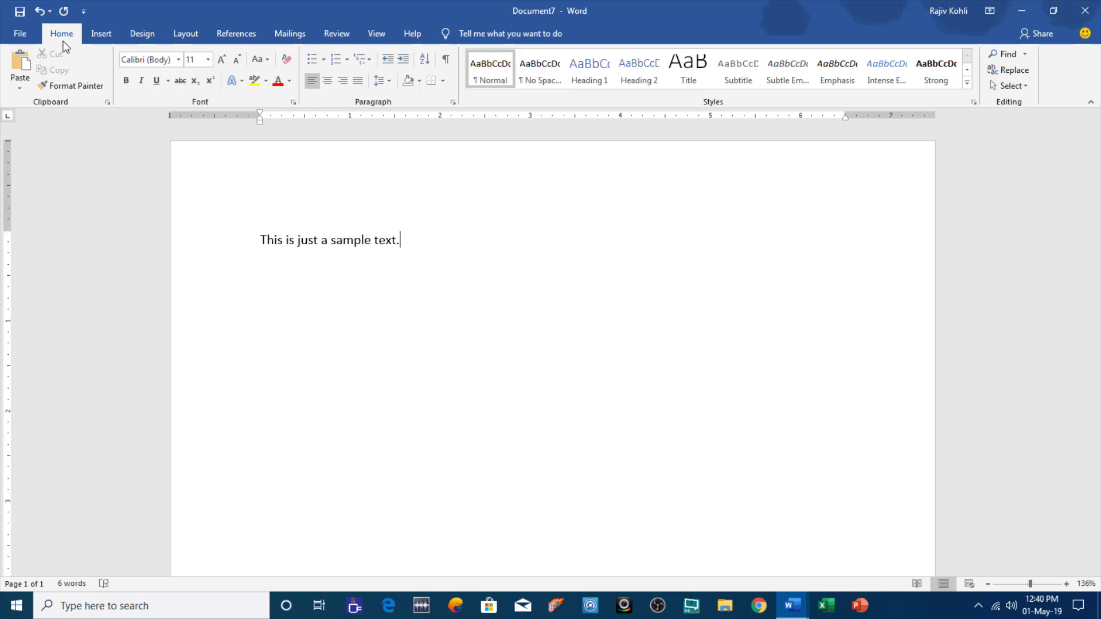
click(14, 34)
click(63, 402)
click(310, 218)
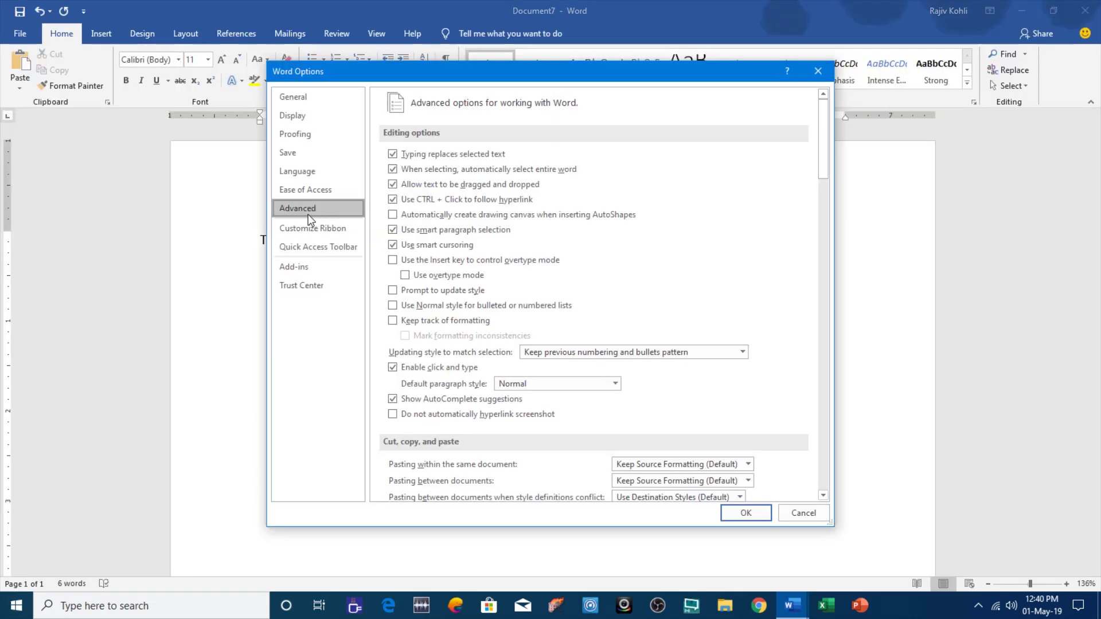
scroll(494, 265, down, 2)
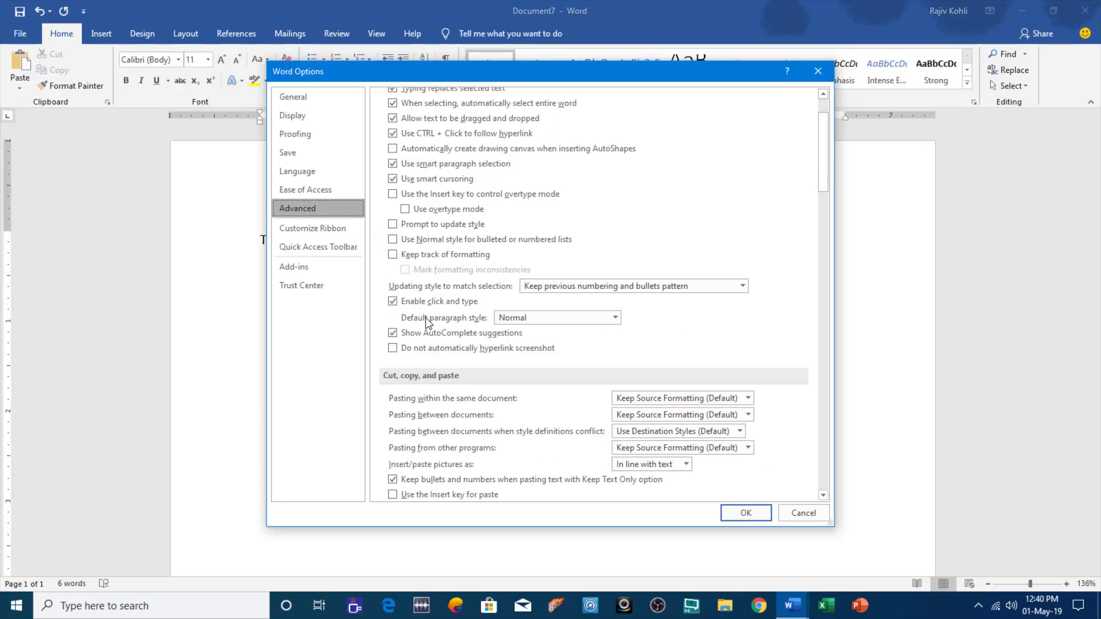
click(547, 319)
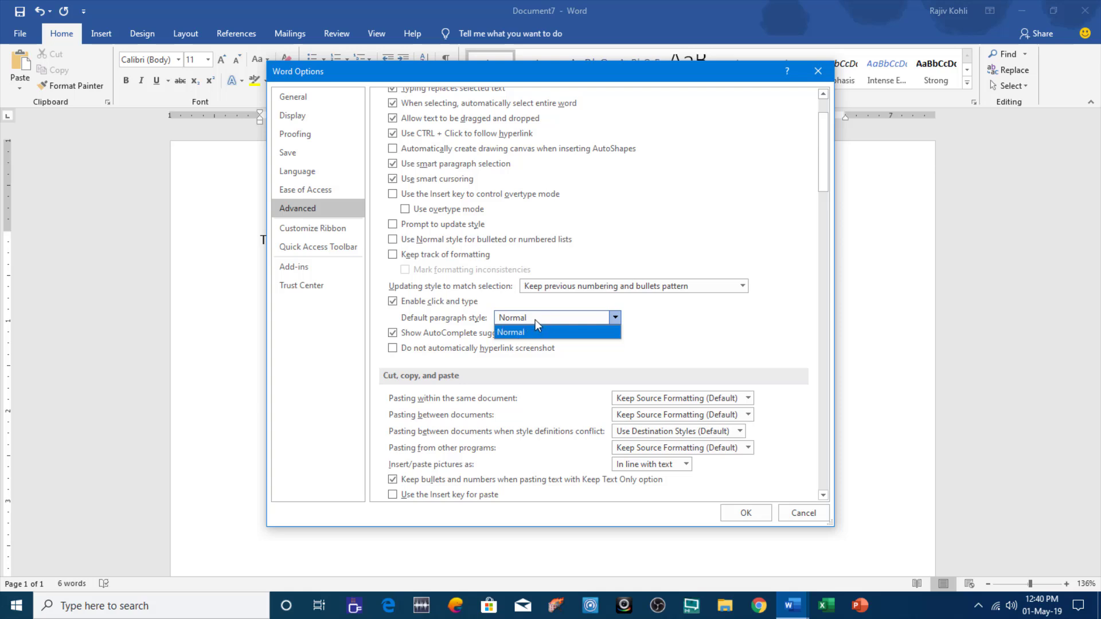
click(539, 331)
scroll(560, 294, down, 1)
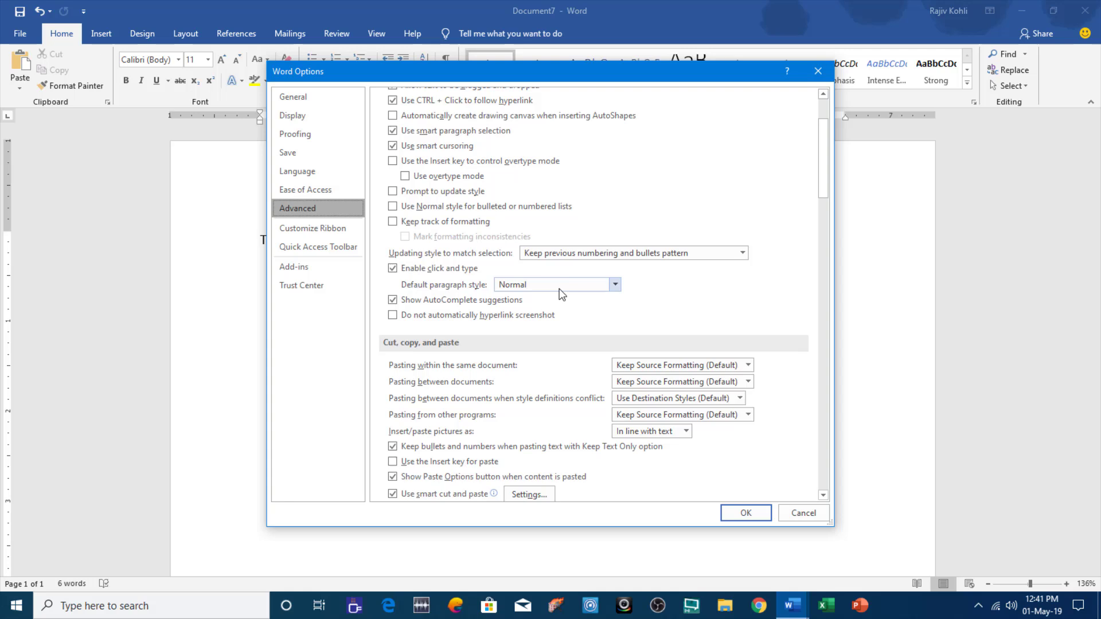
click(575, 287)
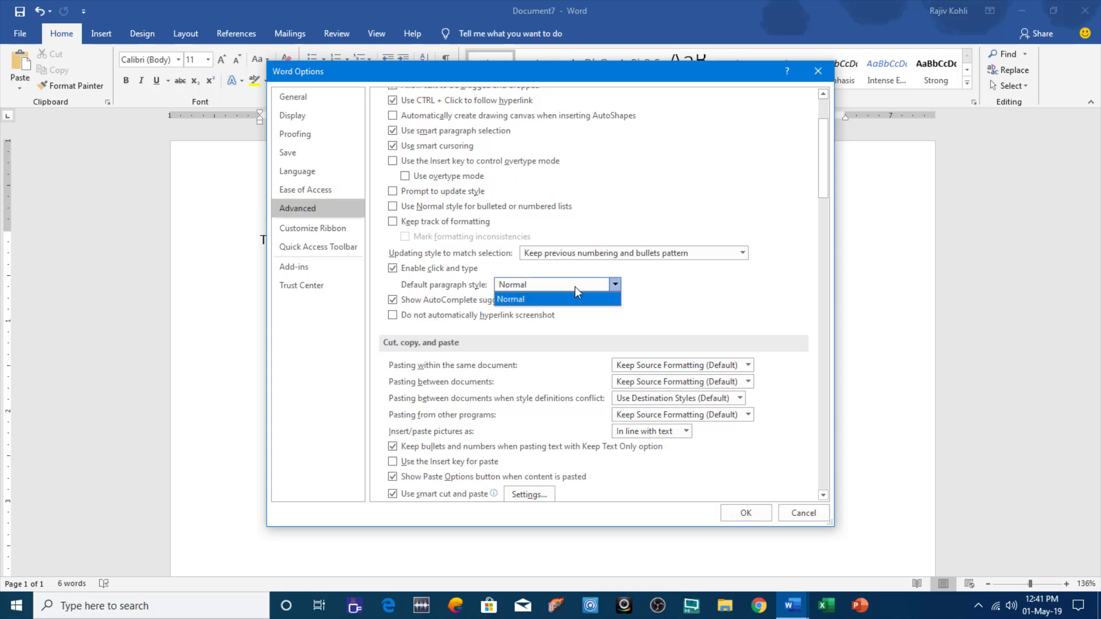
click(545, 287)
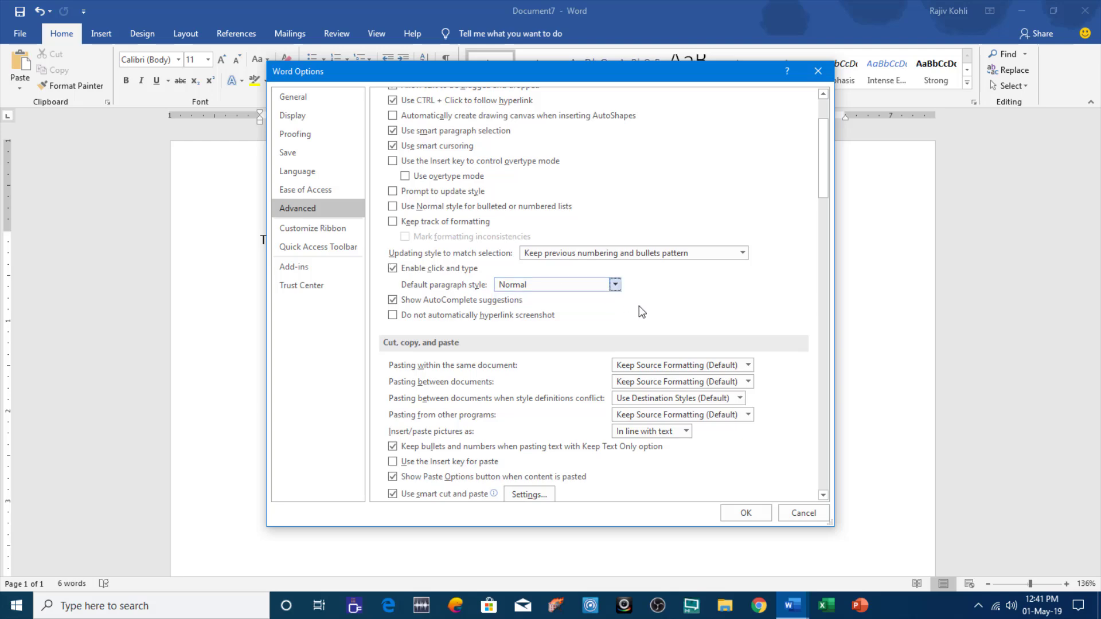
click(745, 512)
Step: Back in the Sample Document, select the Directions through item 1 paragraphs to check their Normal style
mouse_move(792, 605)
click(715, 559)
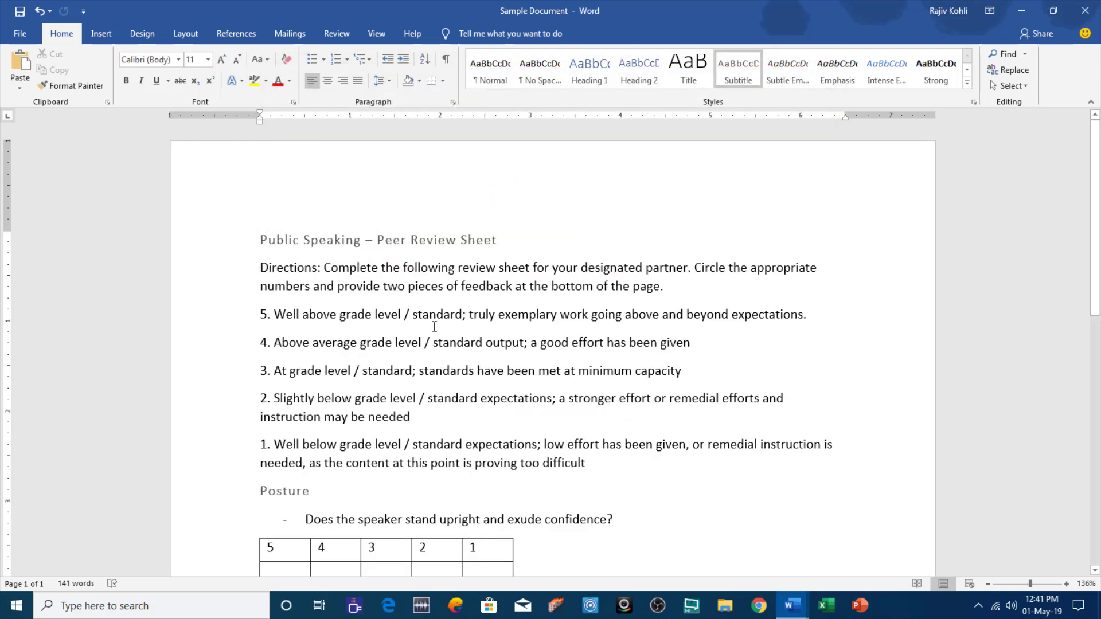
scroll(269, 218, down, 1)
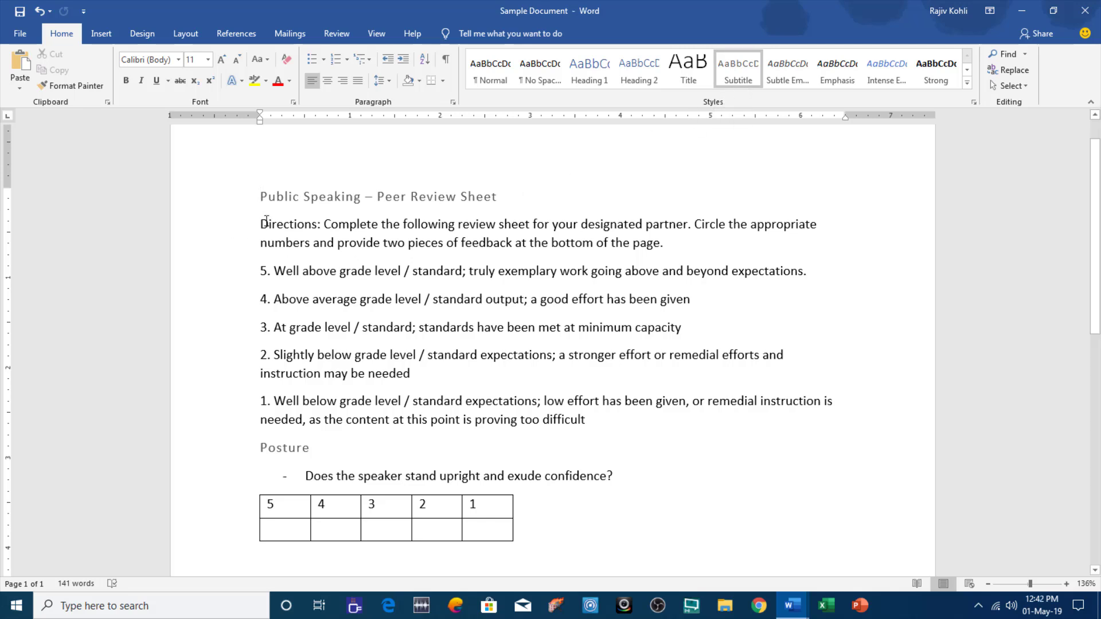
drag(260, 224, 592, 425)
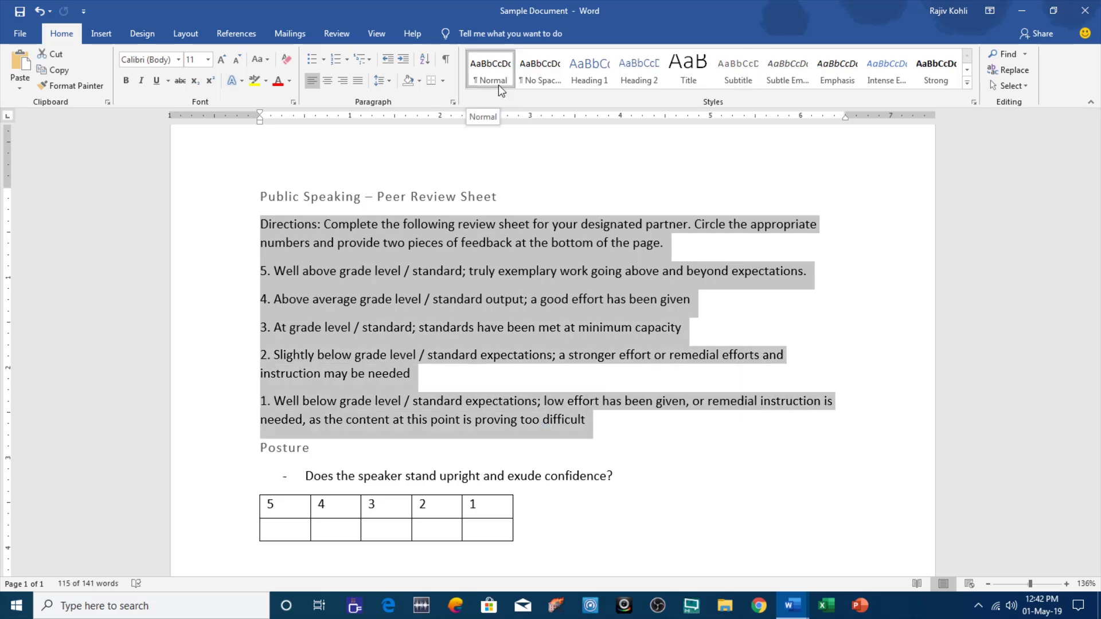
scroll(314, 442, down, 2)
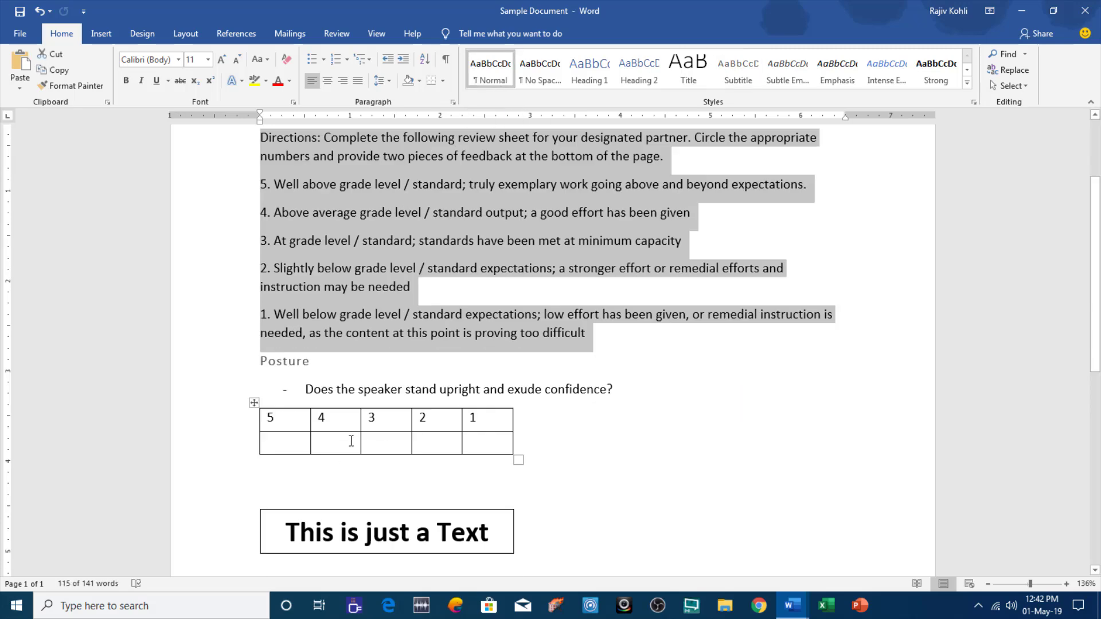
click(342, 392)
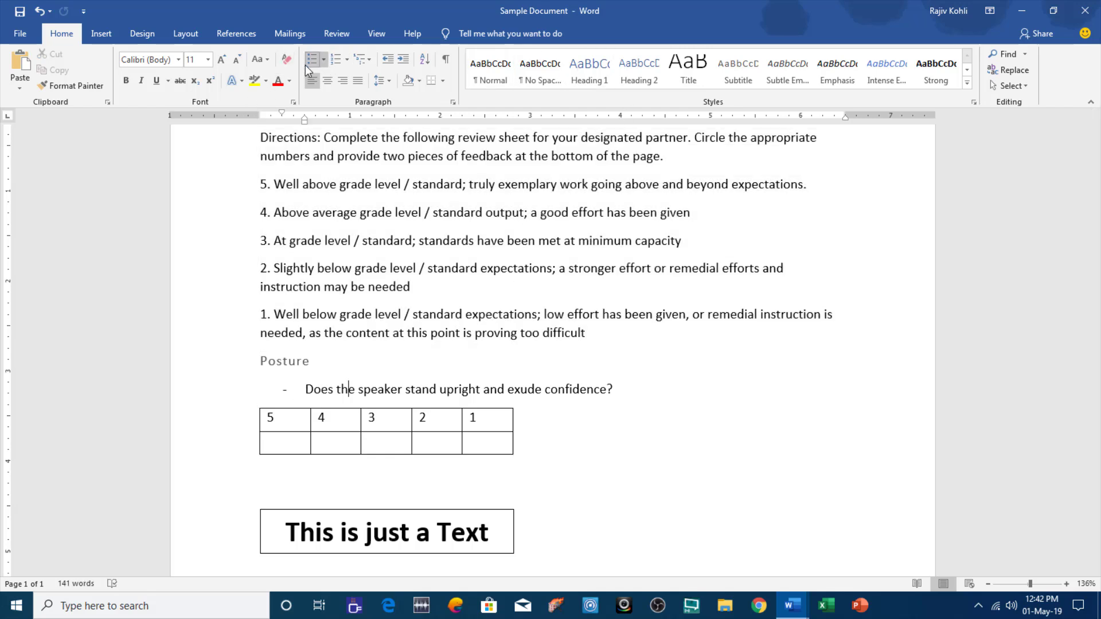
Step: Set the Sample Document's Click and Type default paragraph style to Normal and confirm with OK
click(13, 36)
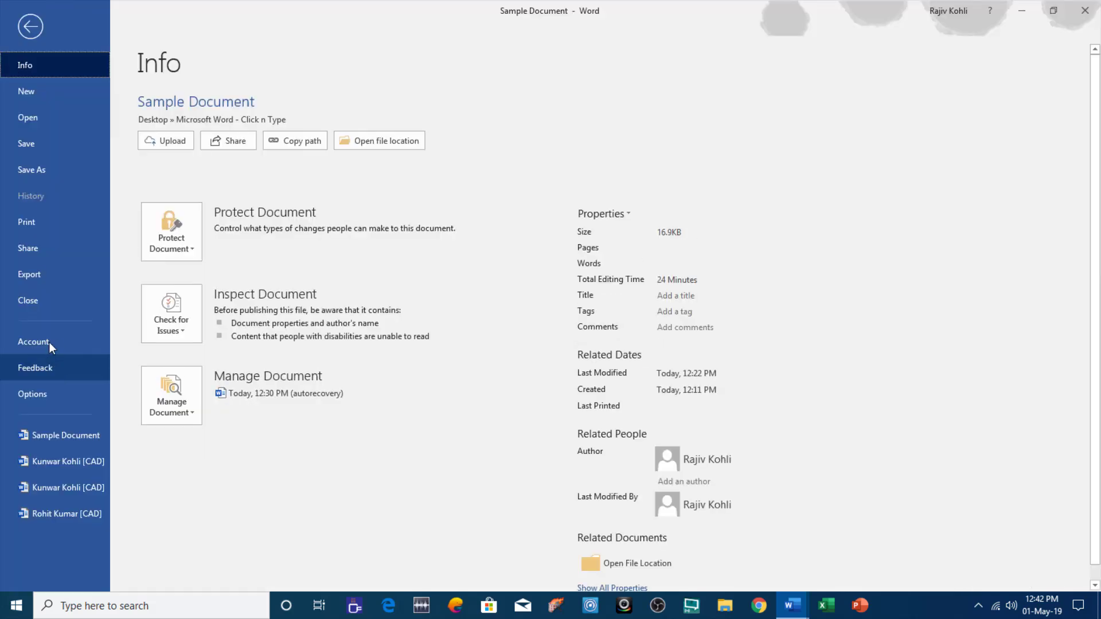
click(29, 388)
click(321, 208)
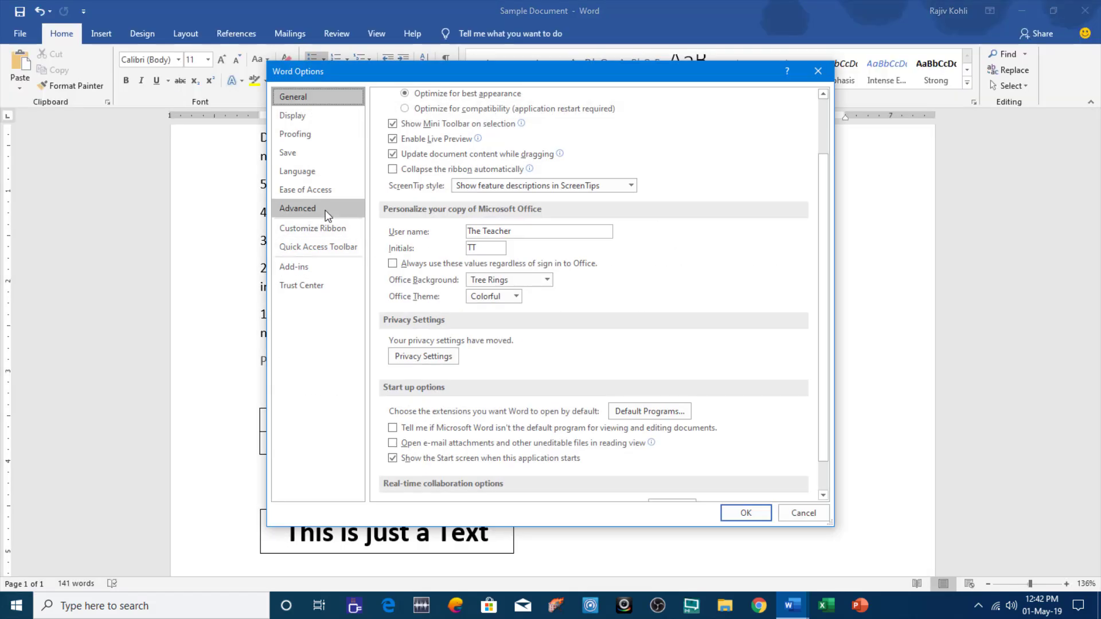
scroll(546, 313, down, 2)
click(537, 285)
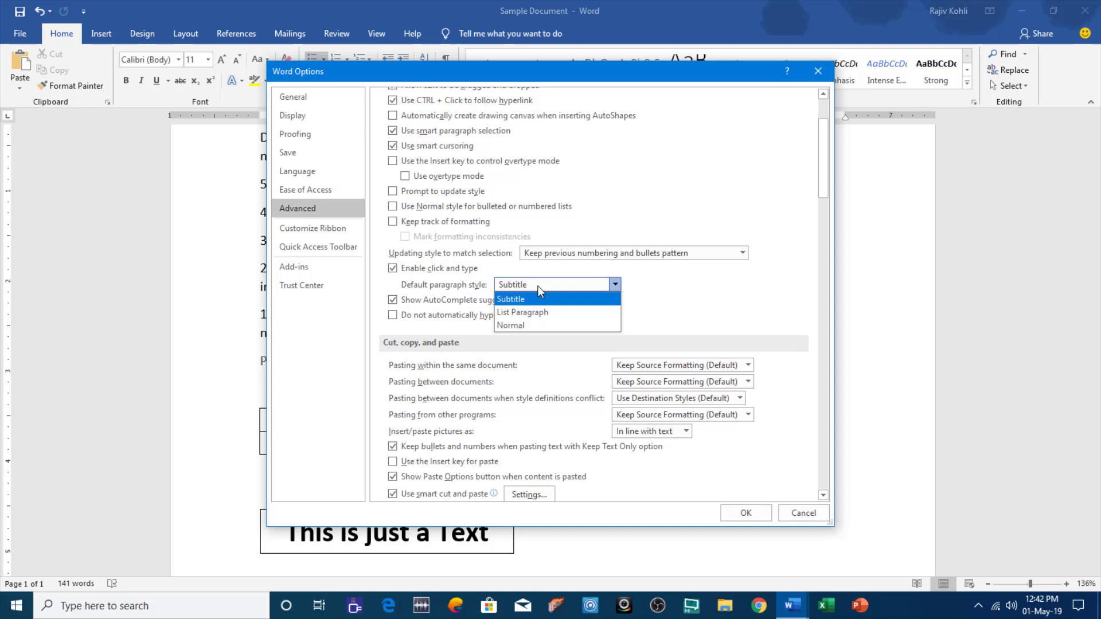
click(530, 325)
click(745, 513)
Step: In Document7, verify the default paragraph style in Options Advanced is Normal
mouse_move(792, 605)
click(835, 560)
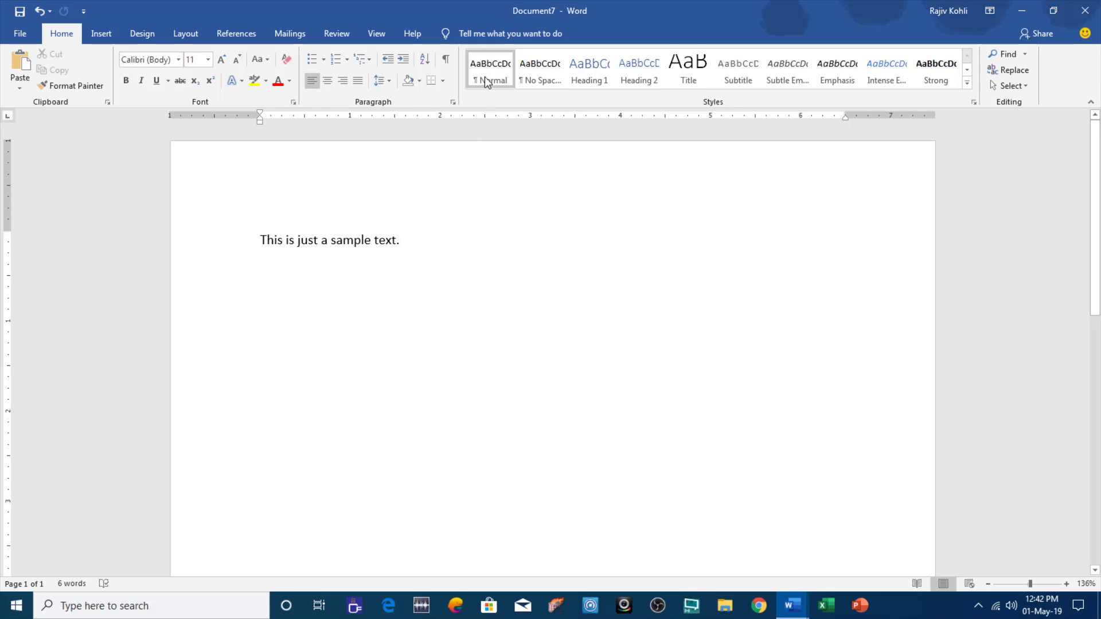
click(20, 34)
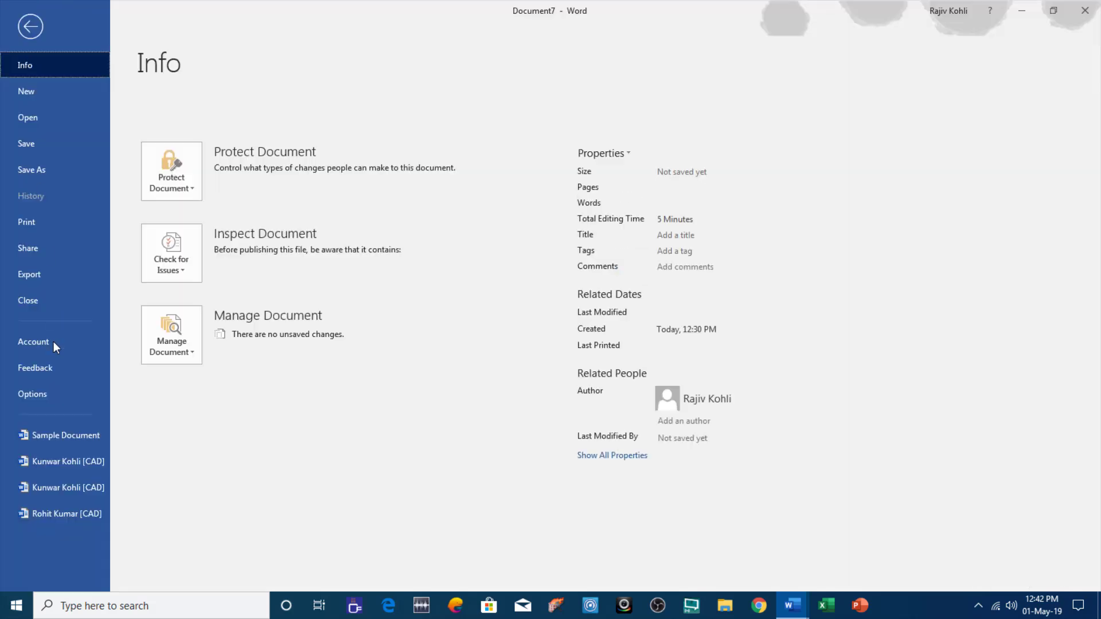
click(41, 395)
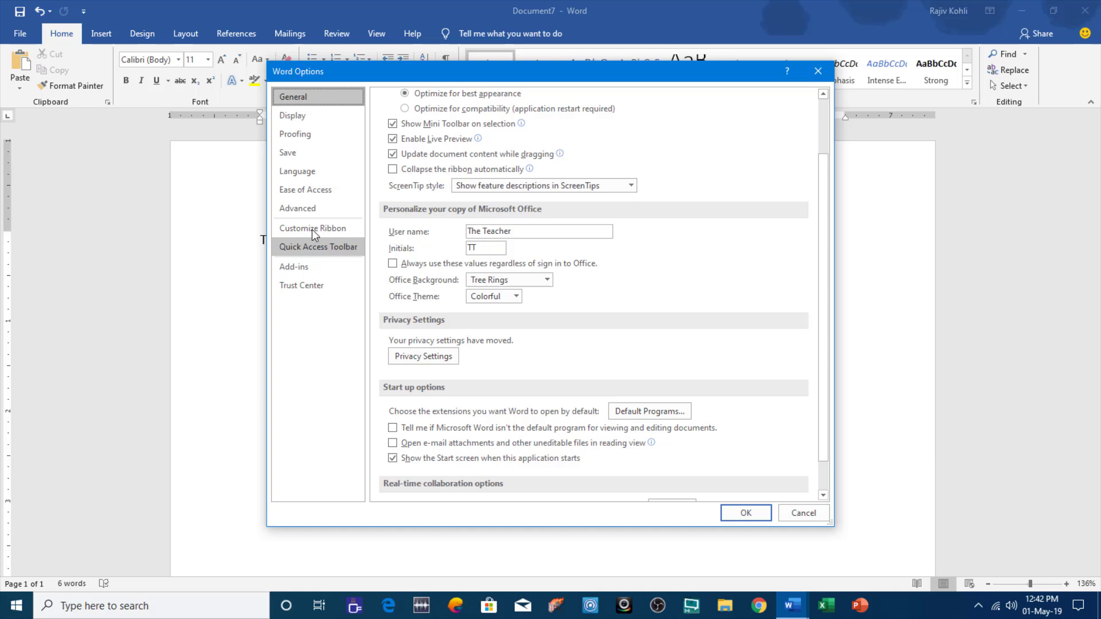
click(297, 208)
click(563, 386)
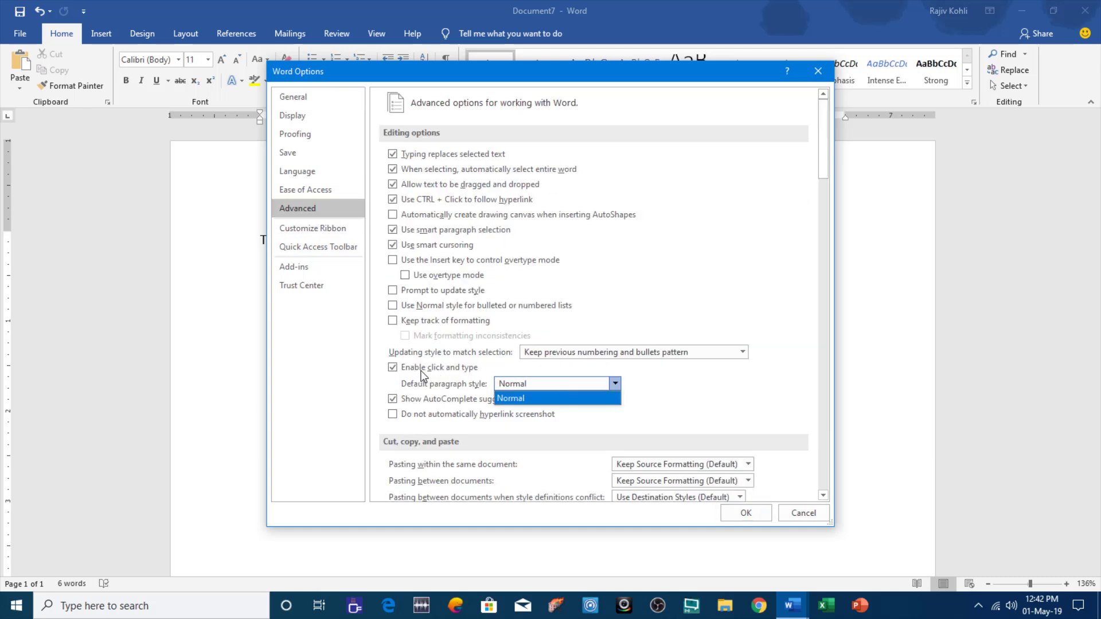
click(491, 390)
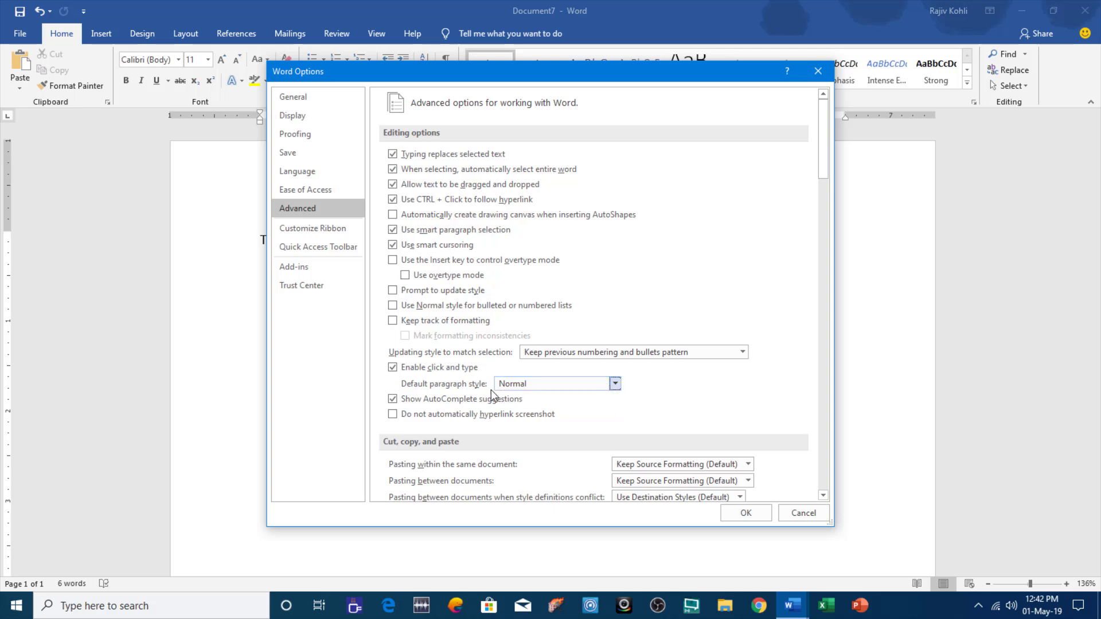
key(Return)
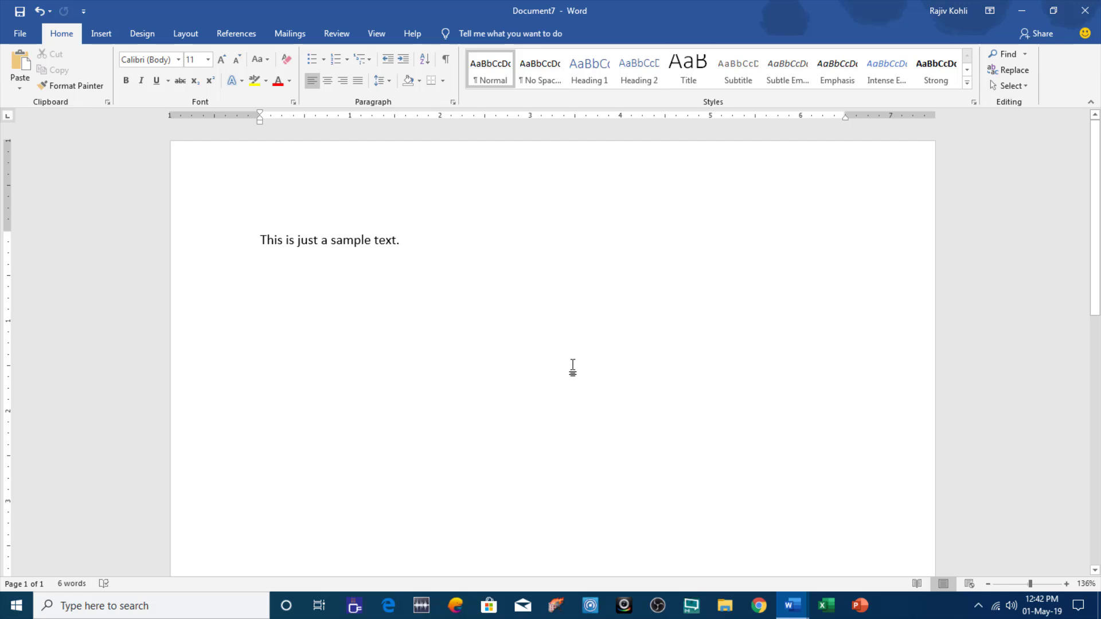
Step: Double-click the blank page centre for a centred paragraph, show formatting marks, and return to line one's end
double_click(609, 368)
click(446, 63)
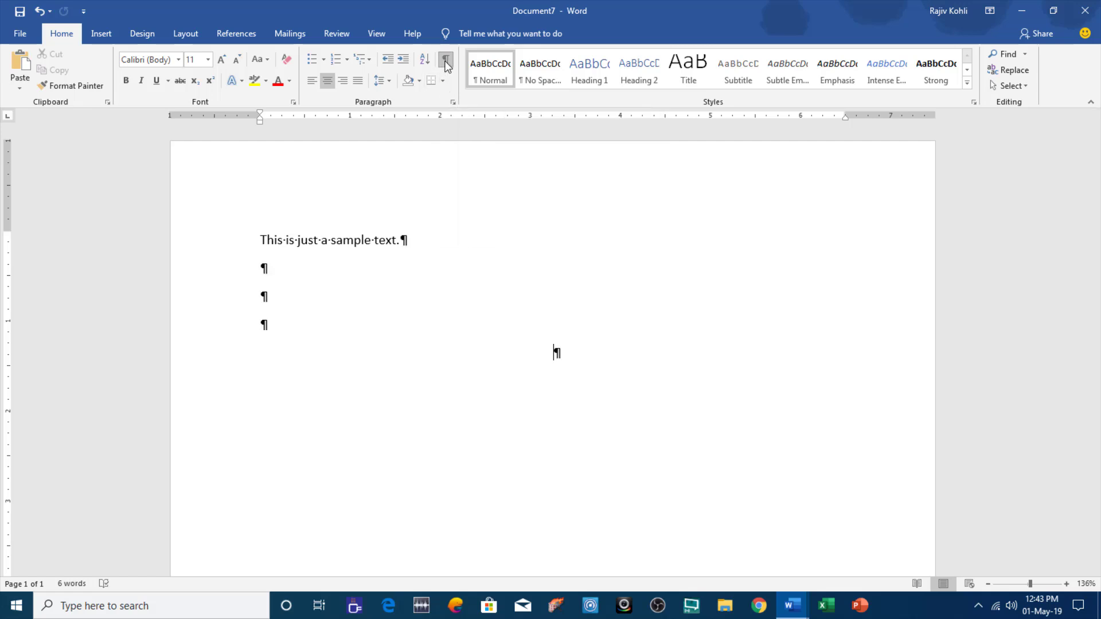
click(404, 239)
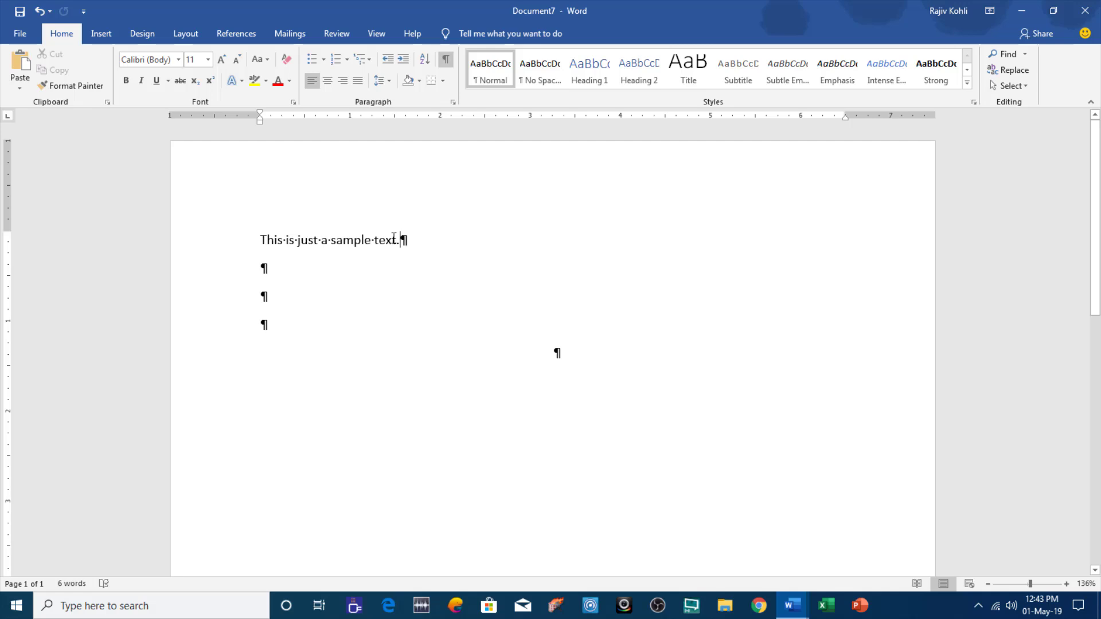
Step: Select and delete the empty and centred paragraphs below the sample sentence
drag(432, 239, 400, 239)
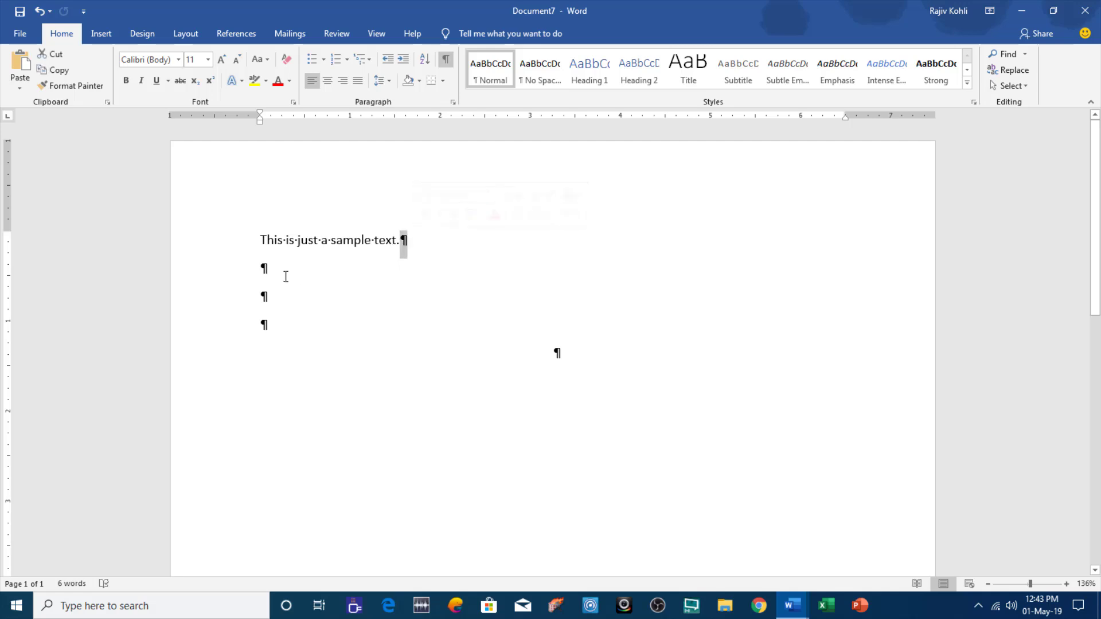
click(403, 241)
drag(402, 240, 611, 363)
key(Delete)
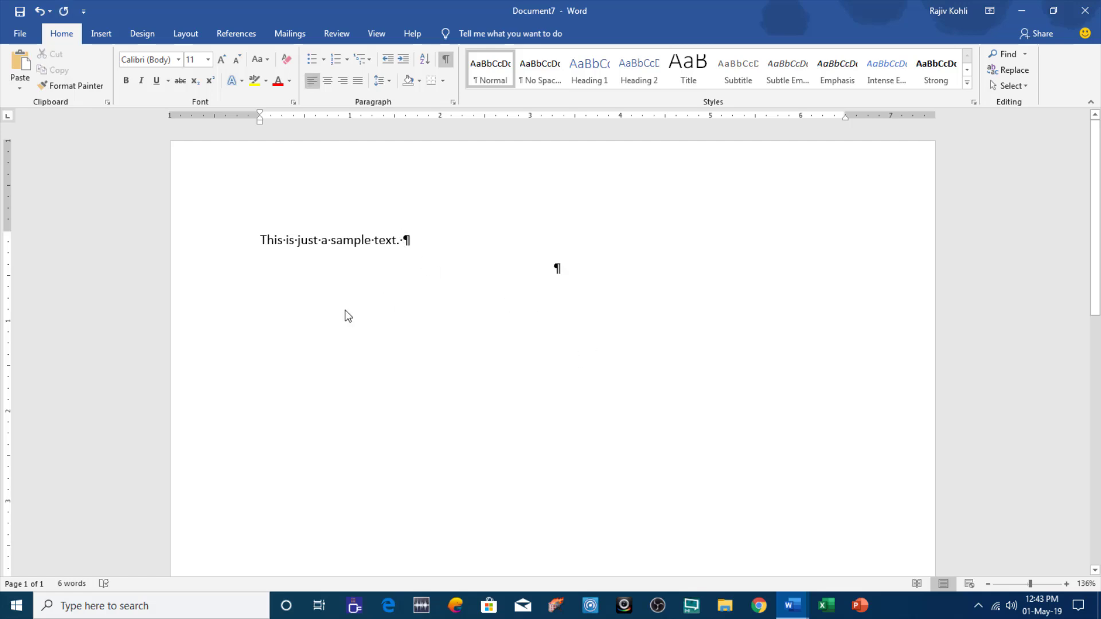
key(Delete)
key(Delete)
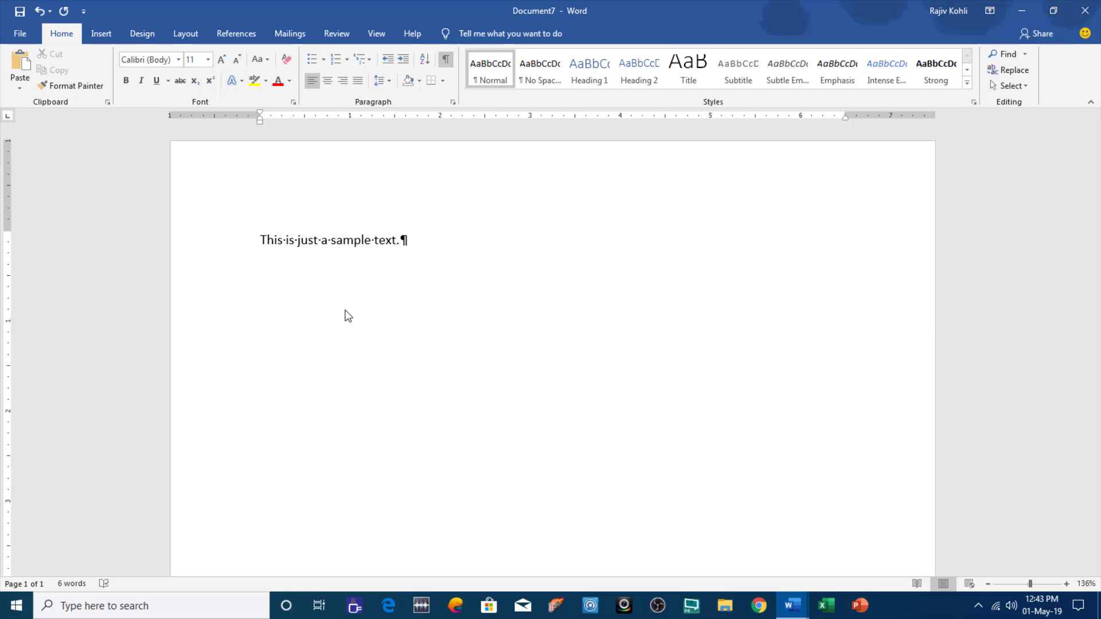
Step: Add and remove empty paragraphs and tabs, then clear the tabbed empty line lower on the page
key(Return)
key(Return)
key(Return)
key(Return)
key(Tab)
key(Tab)
key(Tab)
key(Tab)
key(Tab)
key(Tab)
key(BackSpace)
key(BackSpace)
key(BackSpace)
key(BackSpace)
key(BackSpace)
key(BackSpace)
key(BackSpace)
key(BackSpace)
key(BackSpace)
key(BackSpace)
key(BackSpace)
key(BackSpace)
key(BackSpace)
key(BackSpace)
double_click(619, 380)
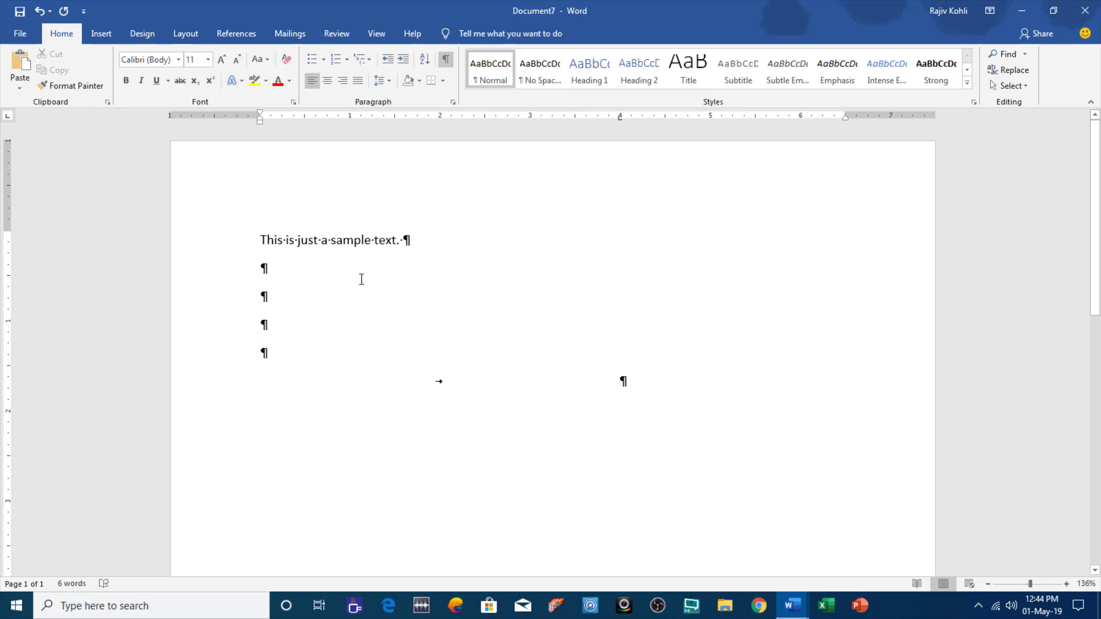
click(624, 383)
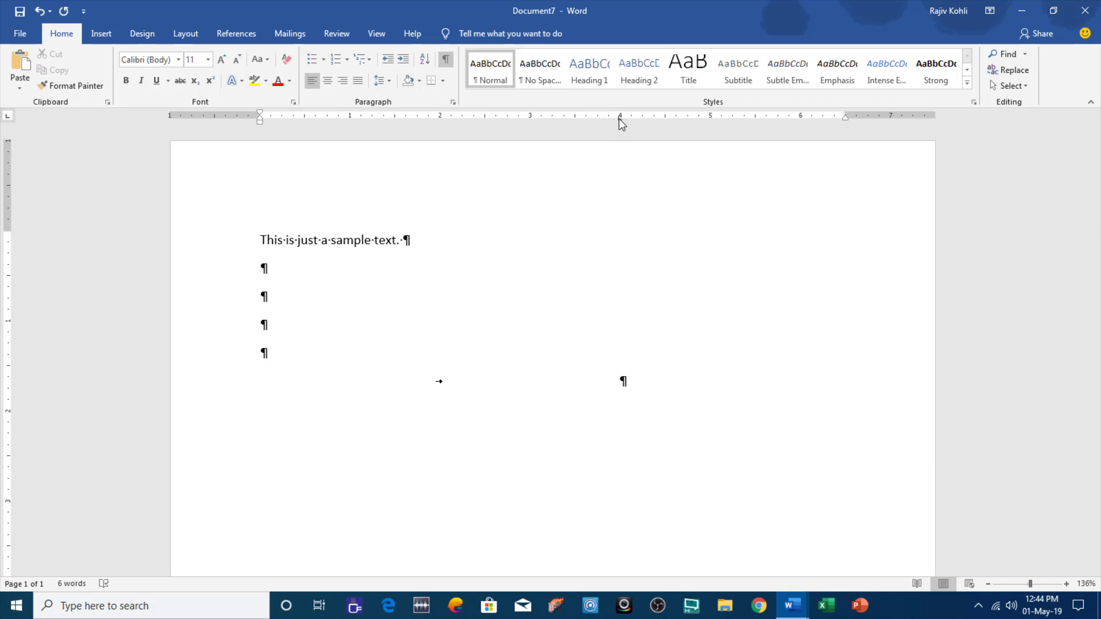
key(BackSpace)
key(Tab)
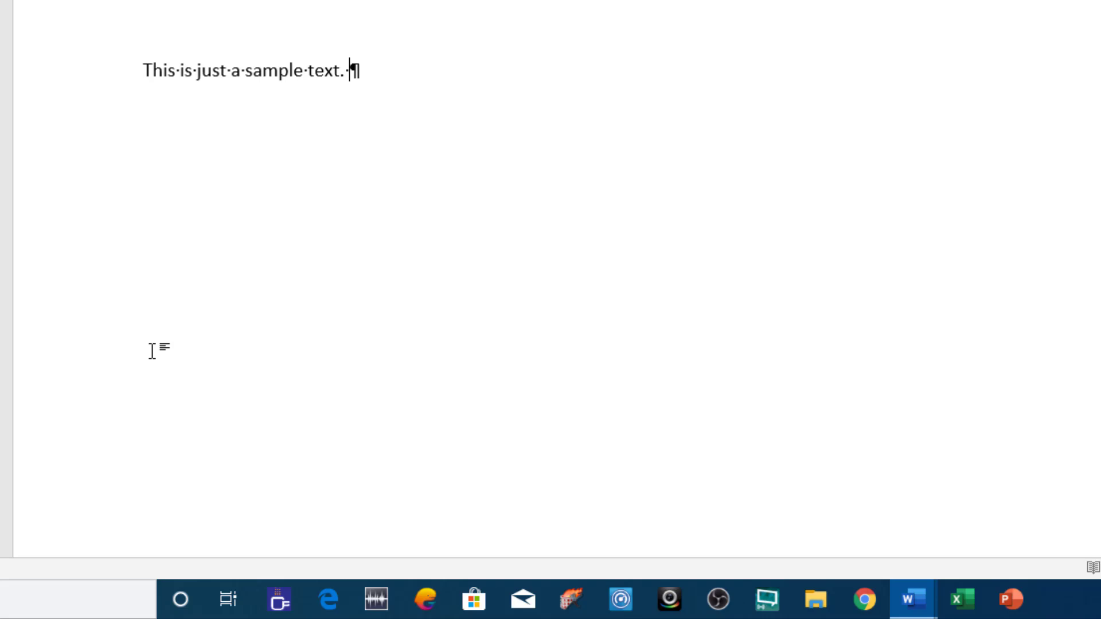
Step: Double-click at the right of the blank area and type the right-aligned line 'Yours Truly'
double_click(1012, 364)
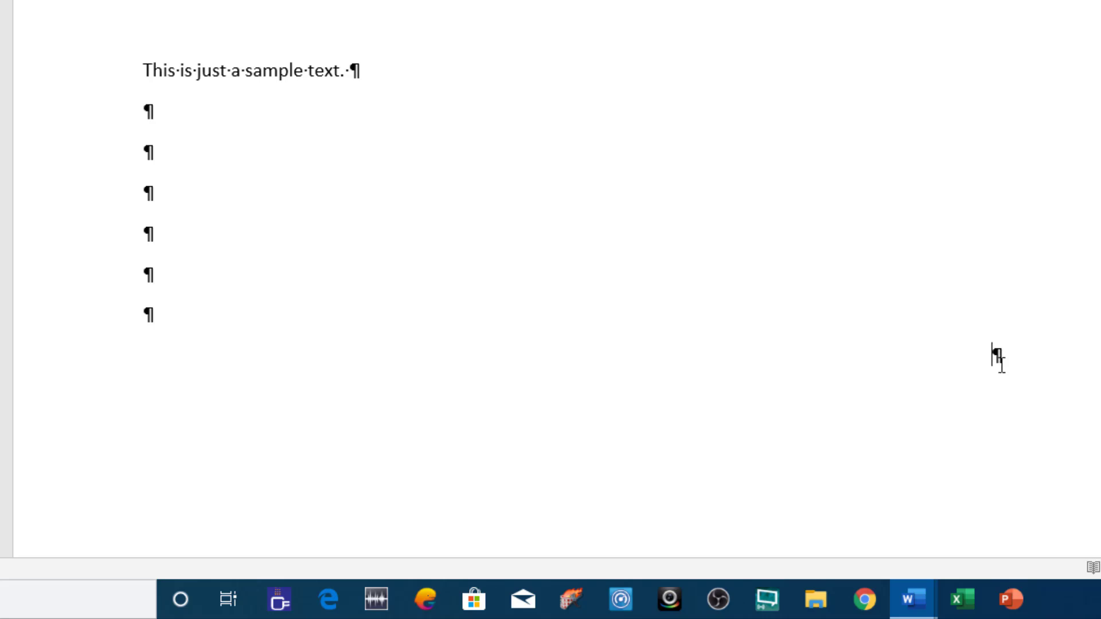
text(Yours Truly)
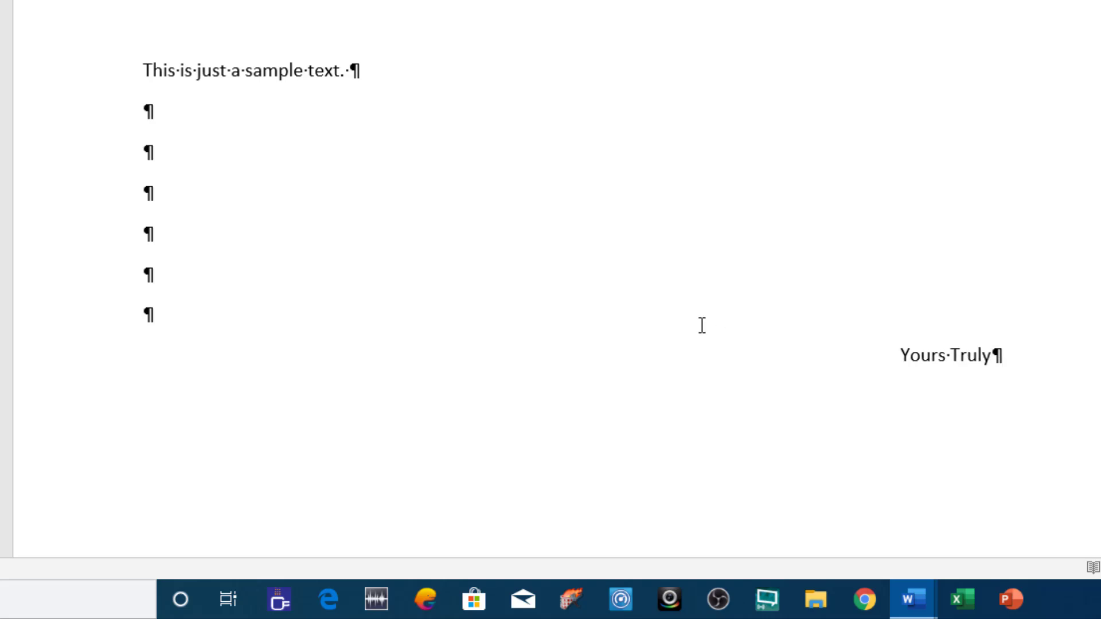
scroll(700, 324, down, 3)
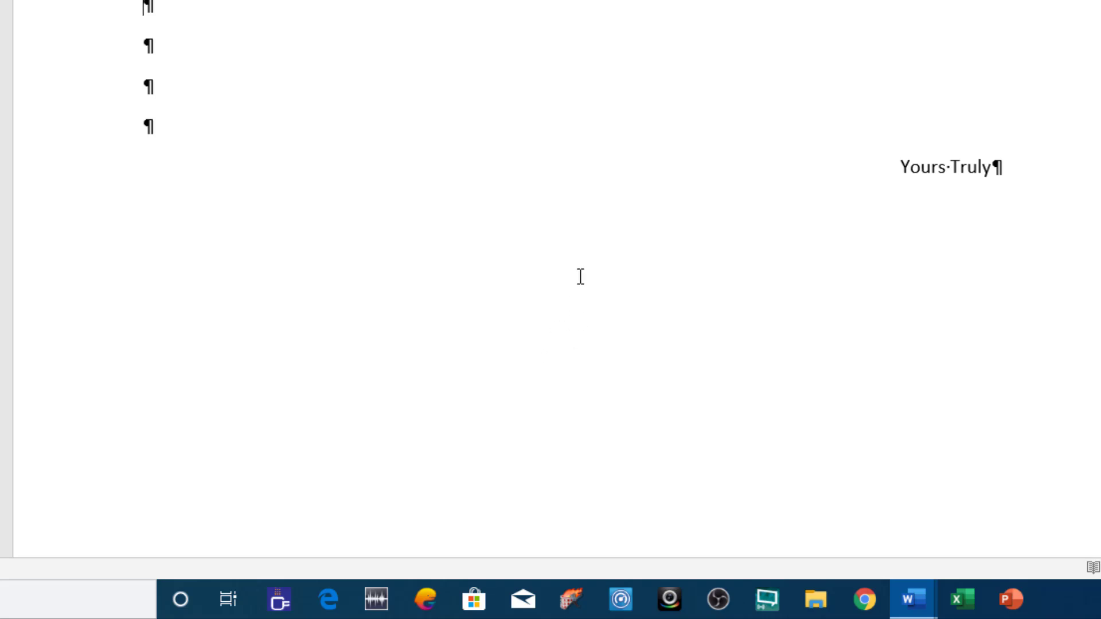
Step: Double-click the centre of an empty line and type the centred text 'Microsoft Word 2016'
scroll(565, 100, up, 2)
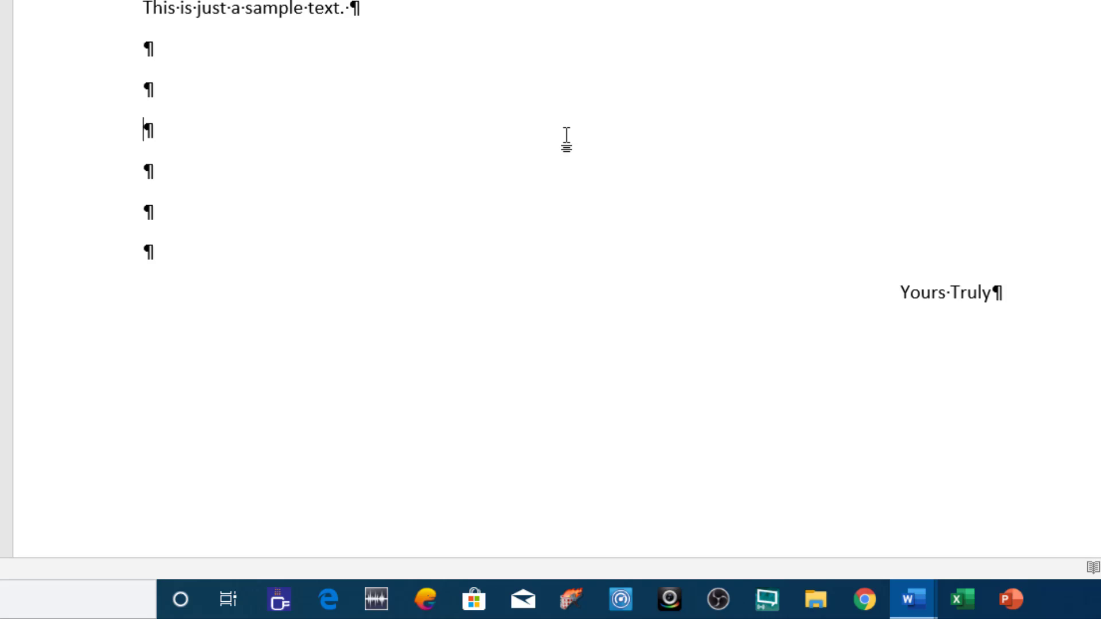
double_click(567, 138)
text(Microsoft Word)
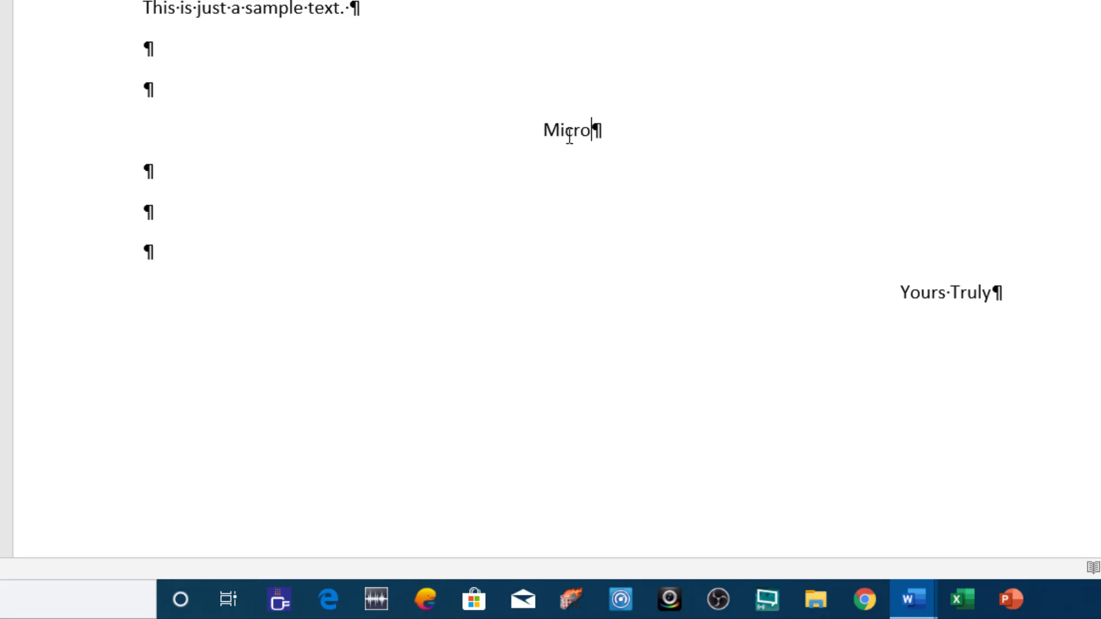
text( 2016)
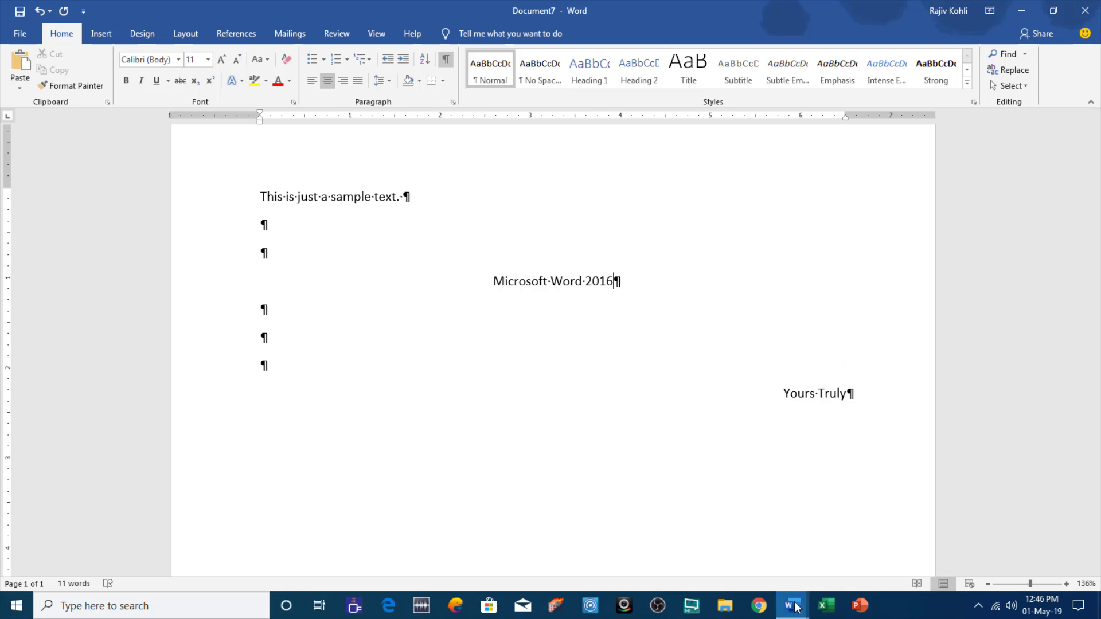
Step: In the Sample Document, show formatting marks to inspect the text box's anchor after the table, then hide them
mouse_move(791, 606)
click(726, 565)
scroll(371, 274, up, 3)
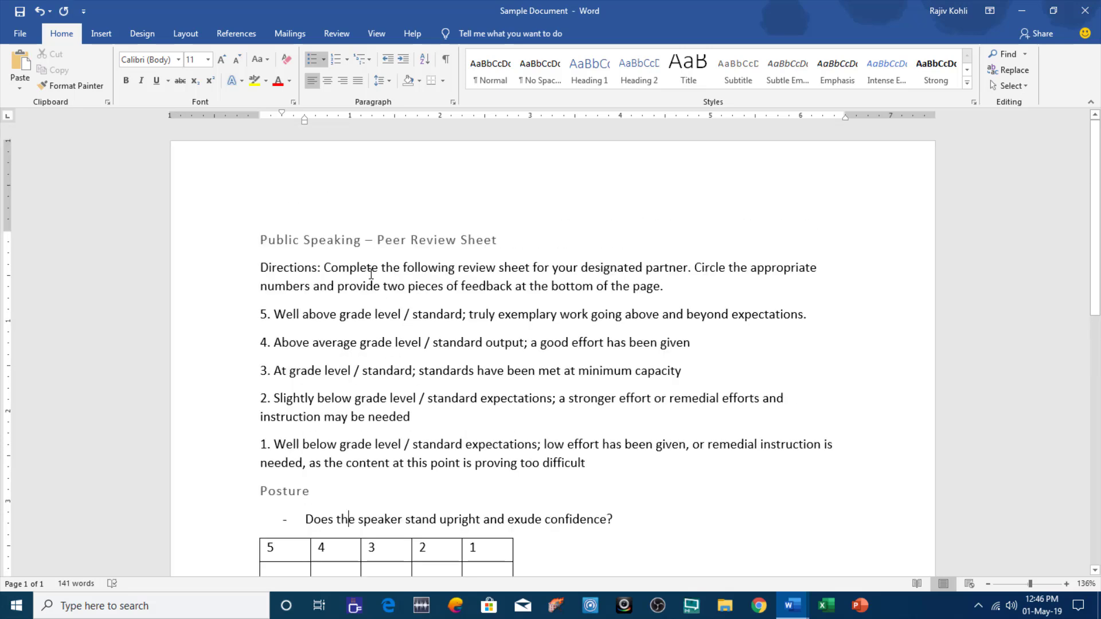
scroll(371, 274, down, 4)
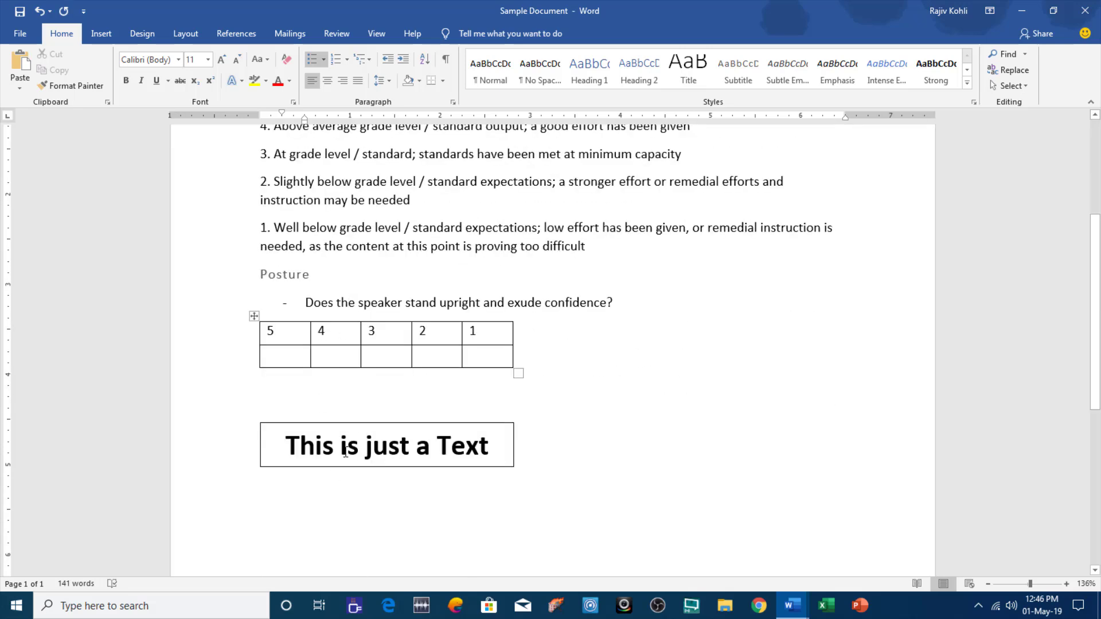
click(449, 61)
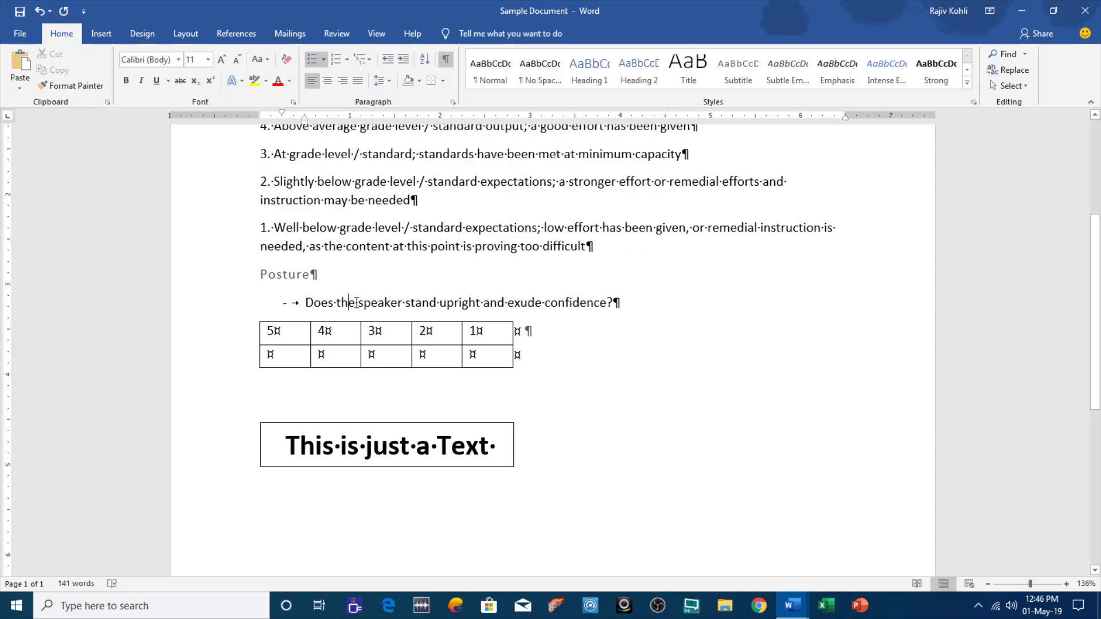
click(528, 331)
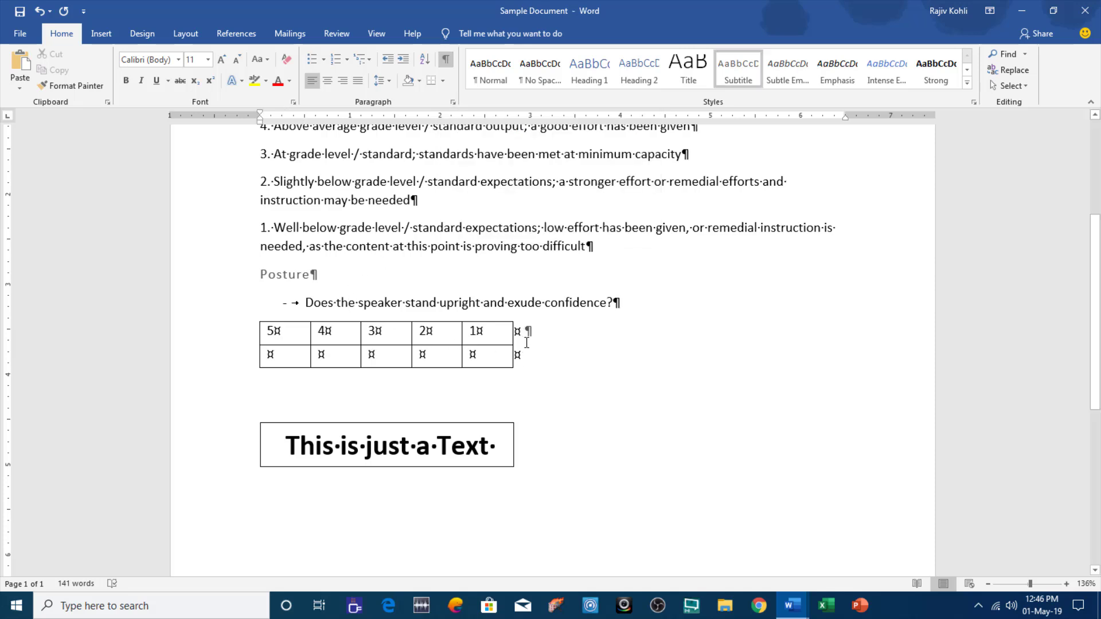
drag(525, 331, 537, 333)
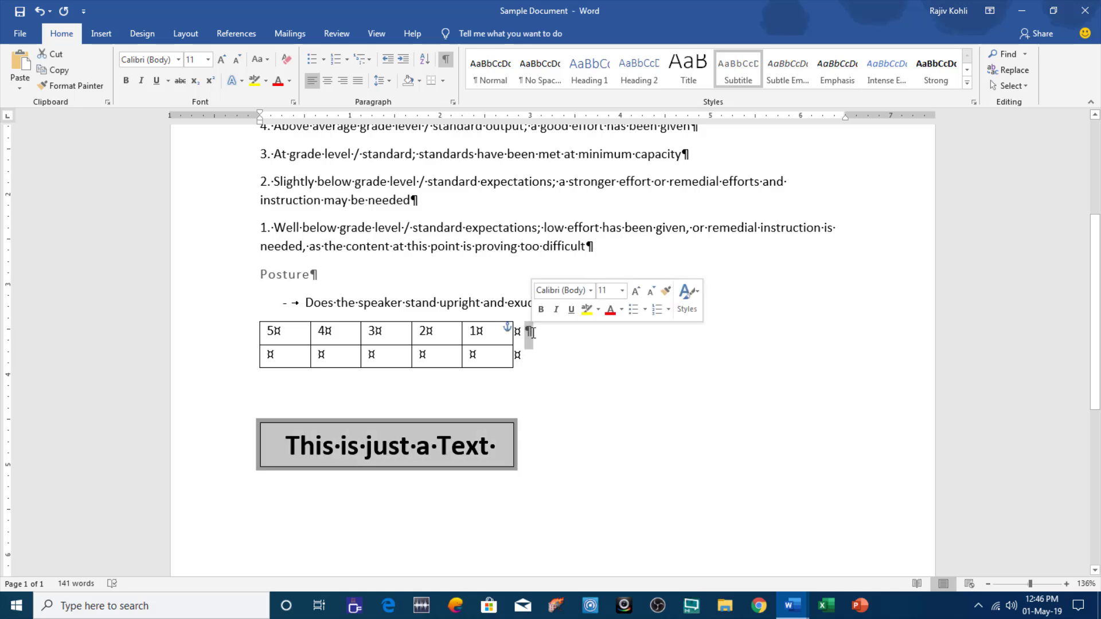
click(528, 331)
key(ctrl+shift+8)
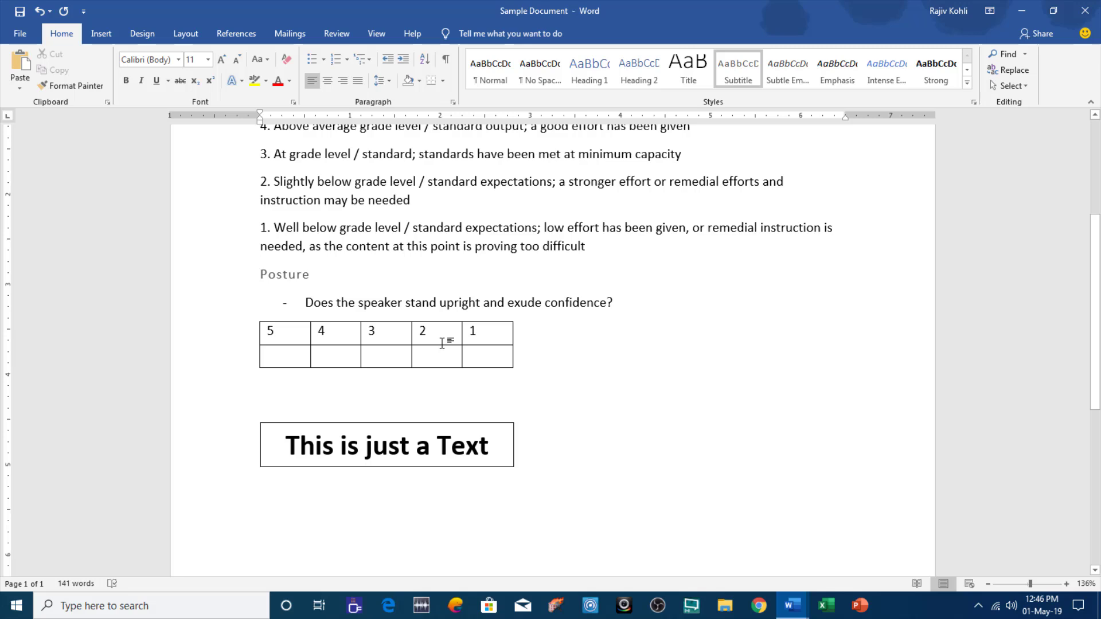
Step: Try Enter and Tab beside the Posture table, undo, then double-click right of the table
click(482, 360)
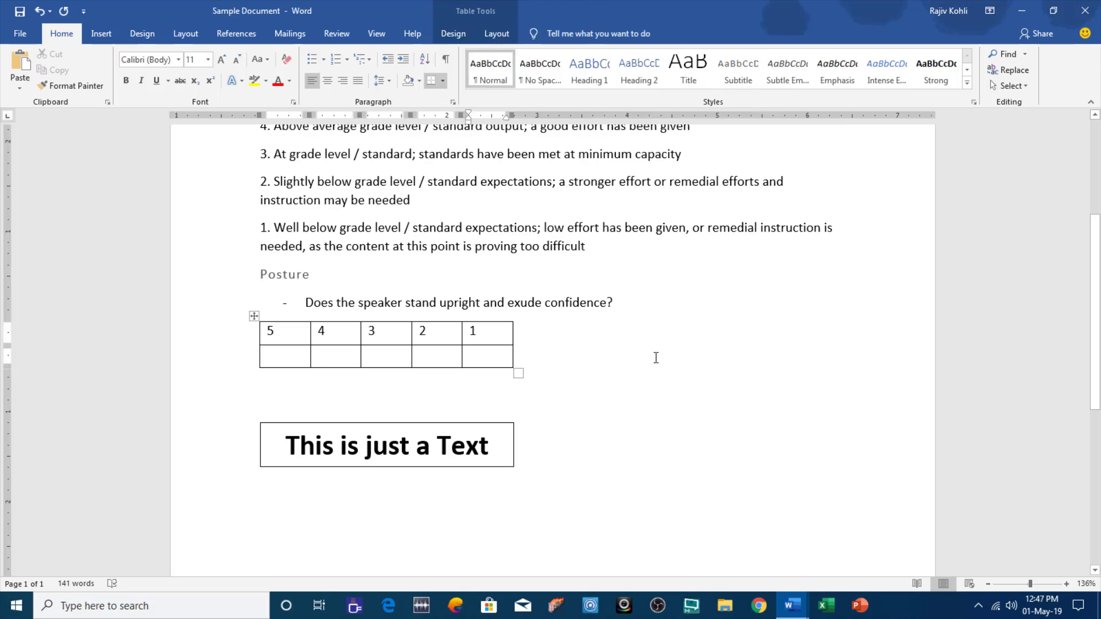
click(525, 336)
click(534, 332)
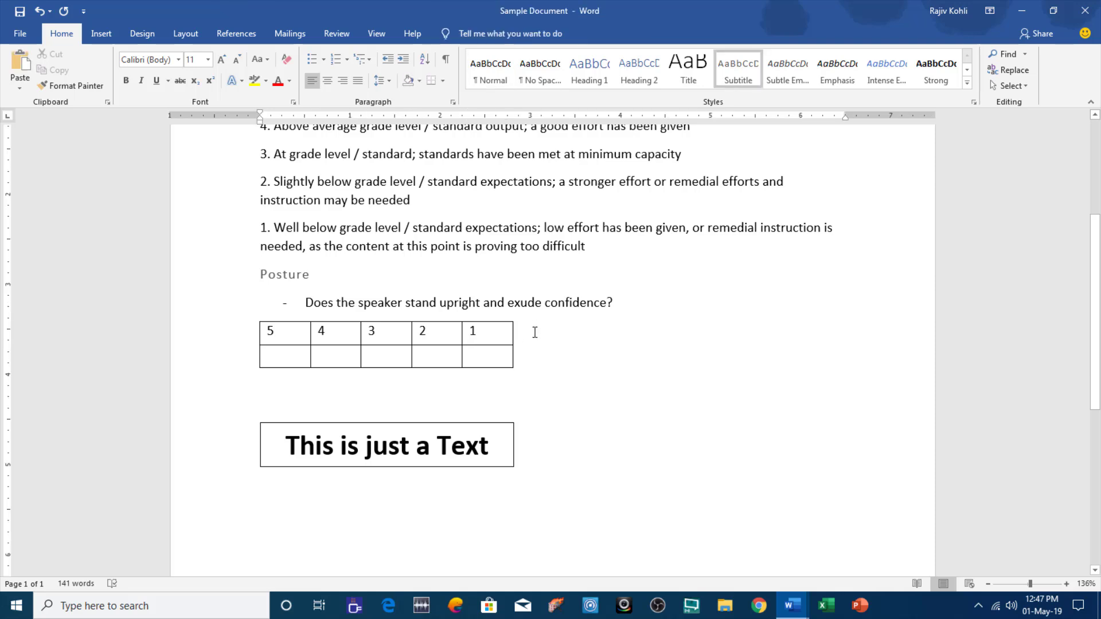
key(Return)
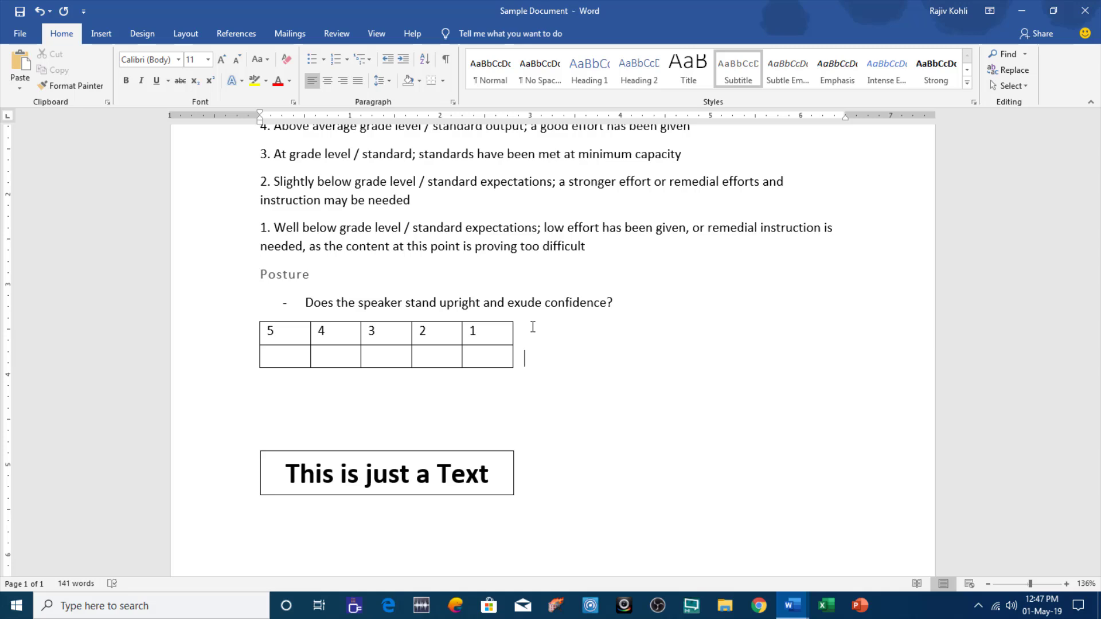
key(Tab)
key(Tab)
key(ctrl+z)
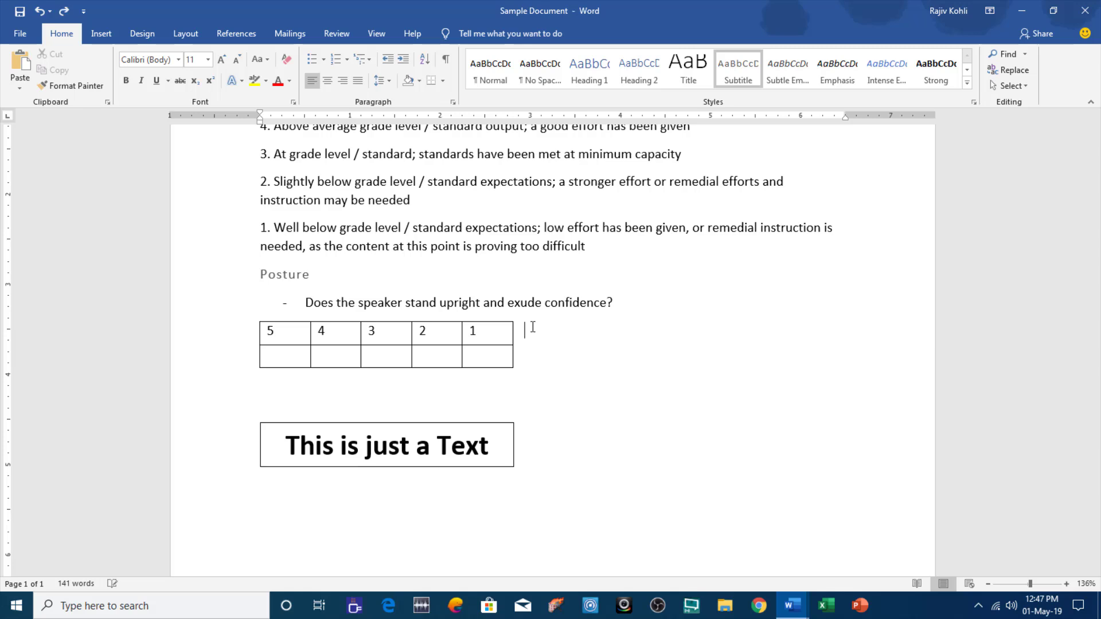
double_click(685, 356)
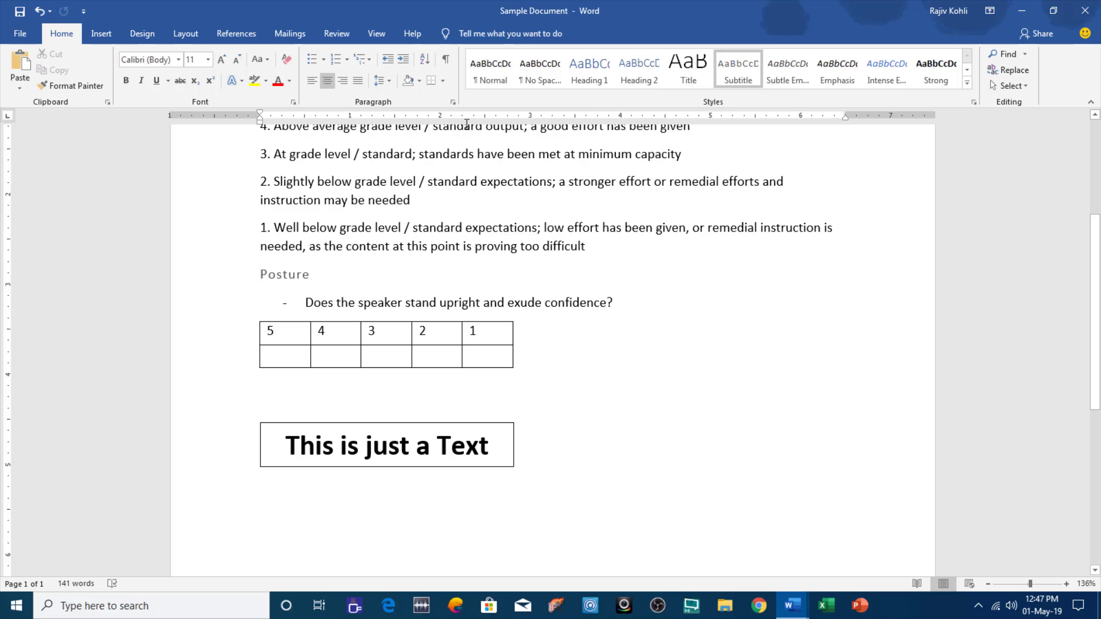
click(443, 64)
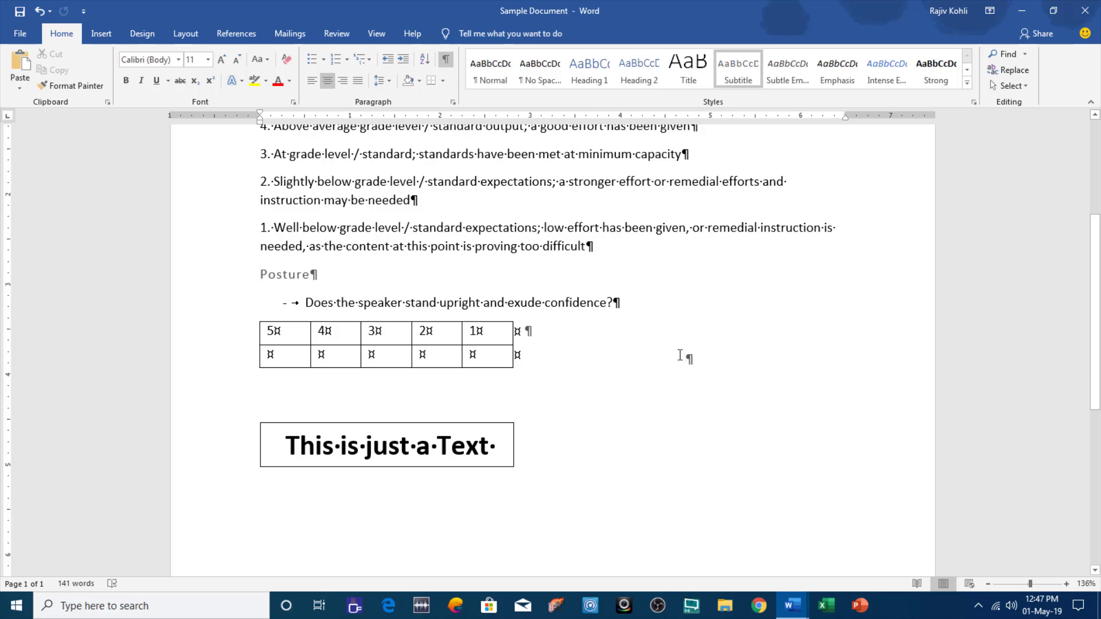
text(Sample Text)
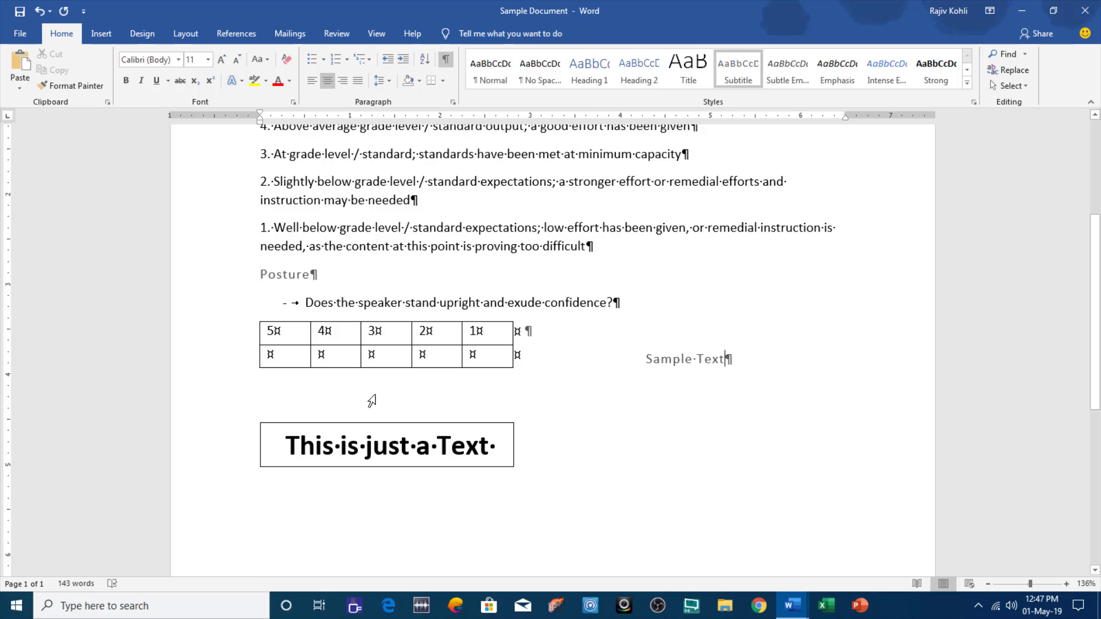
key(Return)
key(Return)
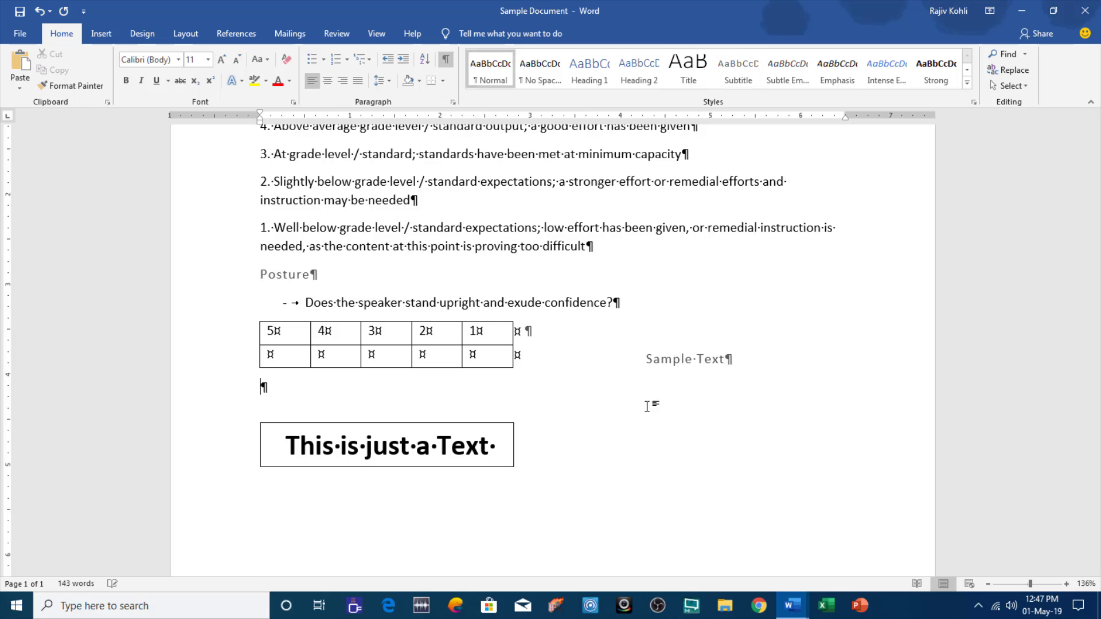
key(Return)
key(Return)
key(BackSpace)
key(BackSpace)
key(BackSpace)
key(BackSpace)
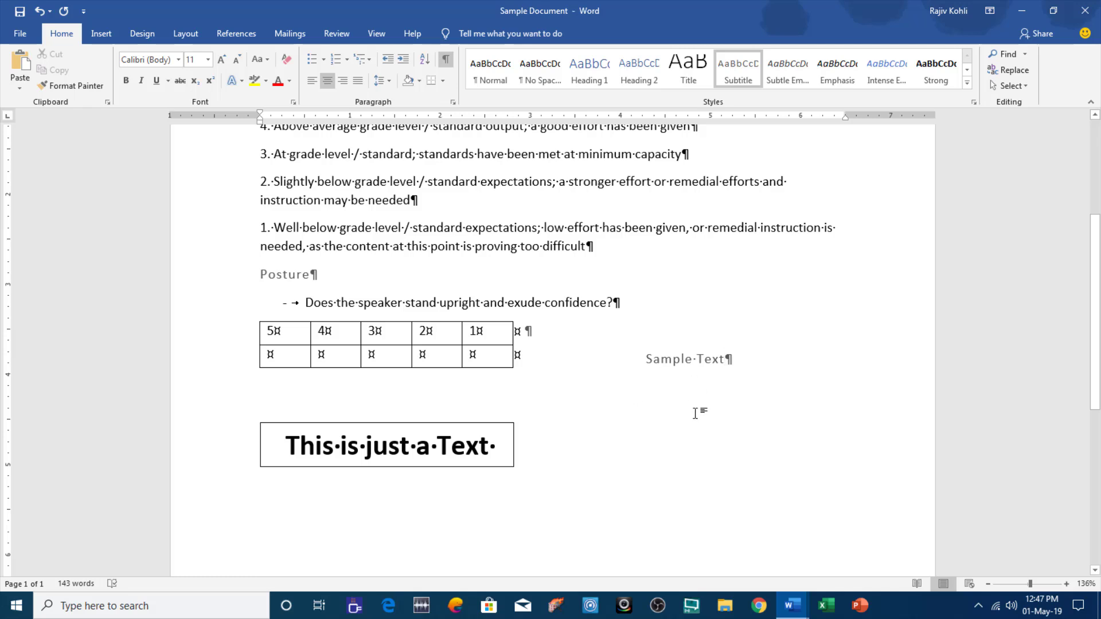
scroll(694, 413, down, 2)
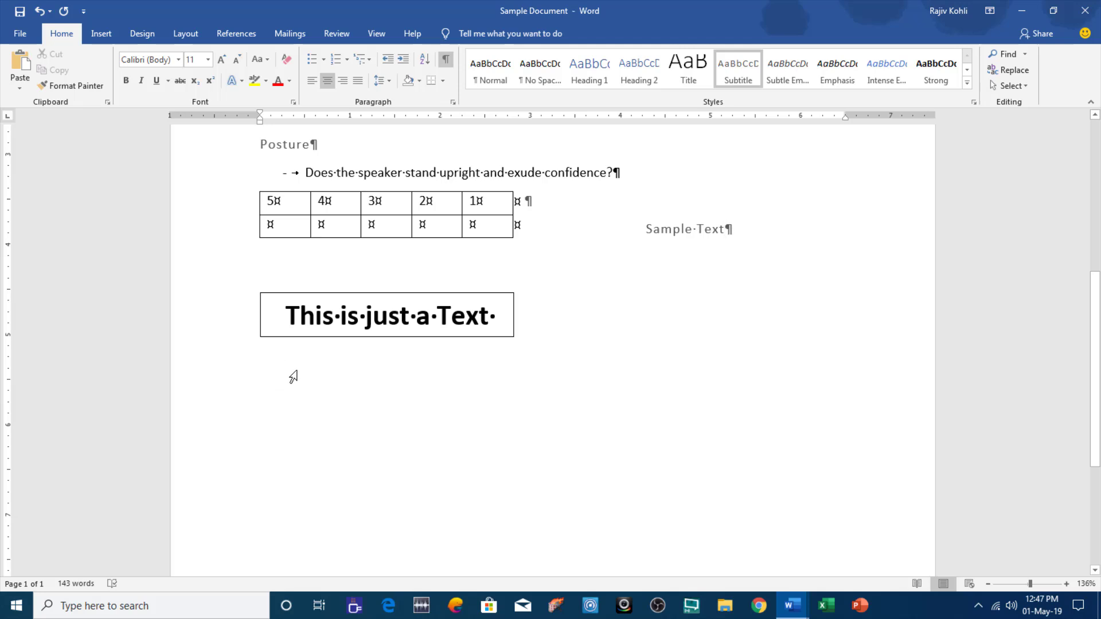
click(274, 380)
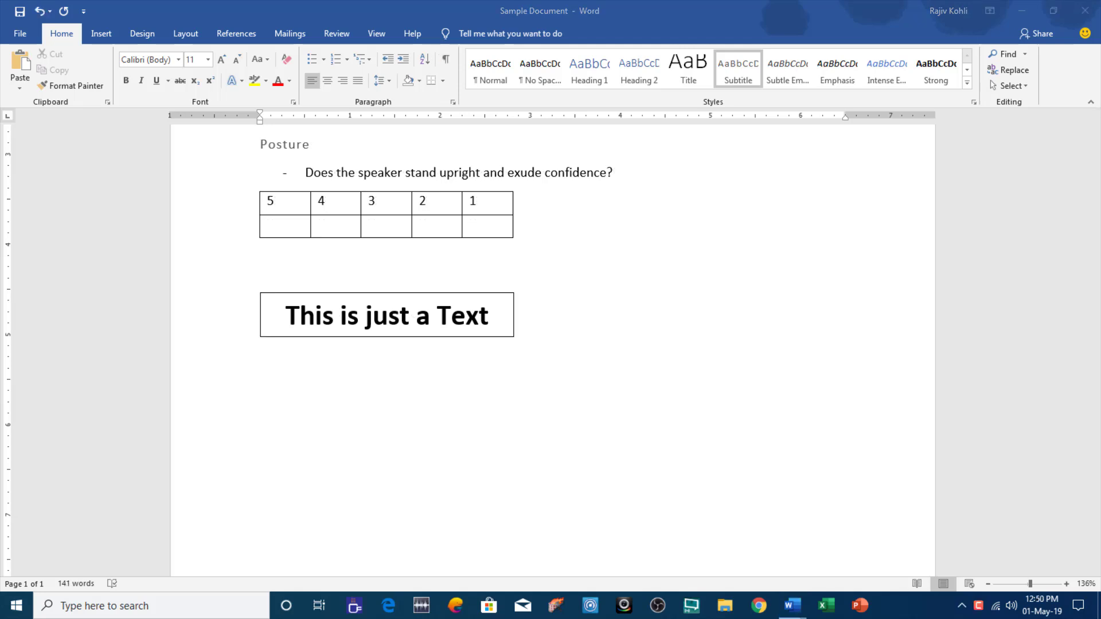
Step: Change Click and Type's default style from Subtitle to Normal in Options Advanced, then double-click near the page bottom
click(19, 37)
key(Escape)
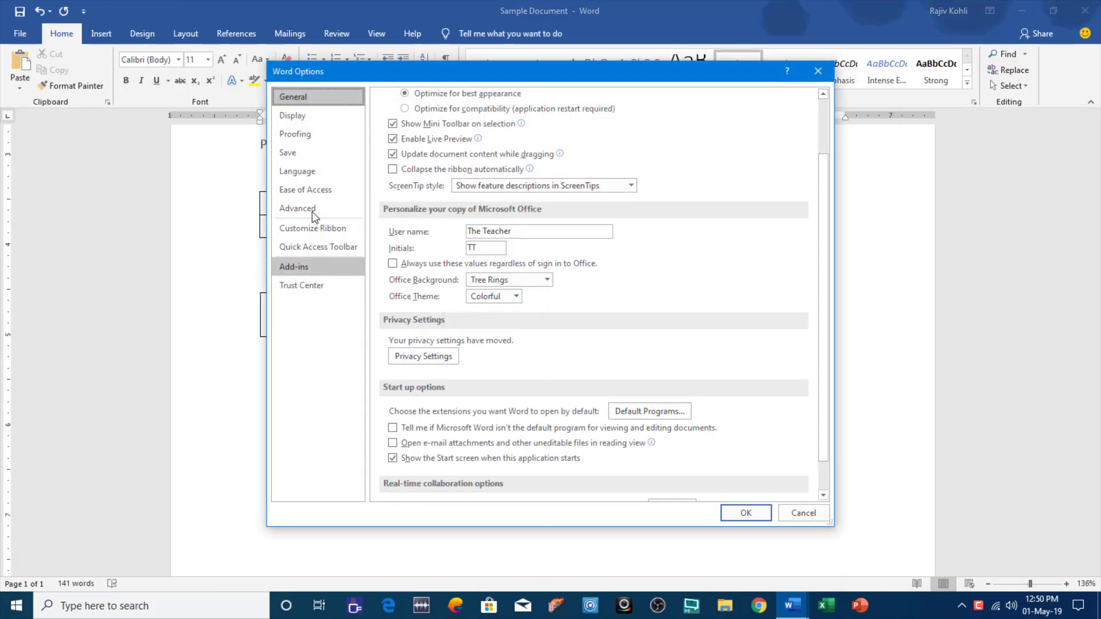
click(312, 212)
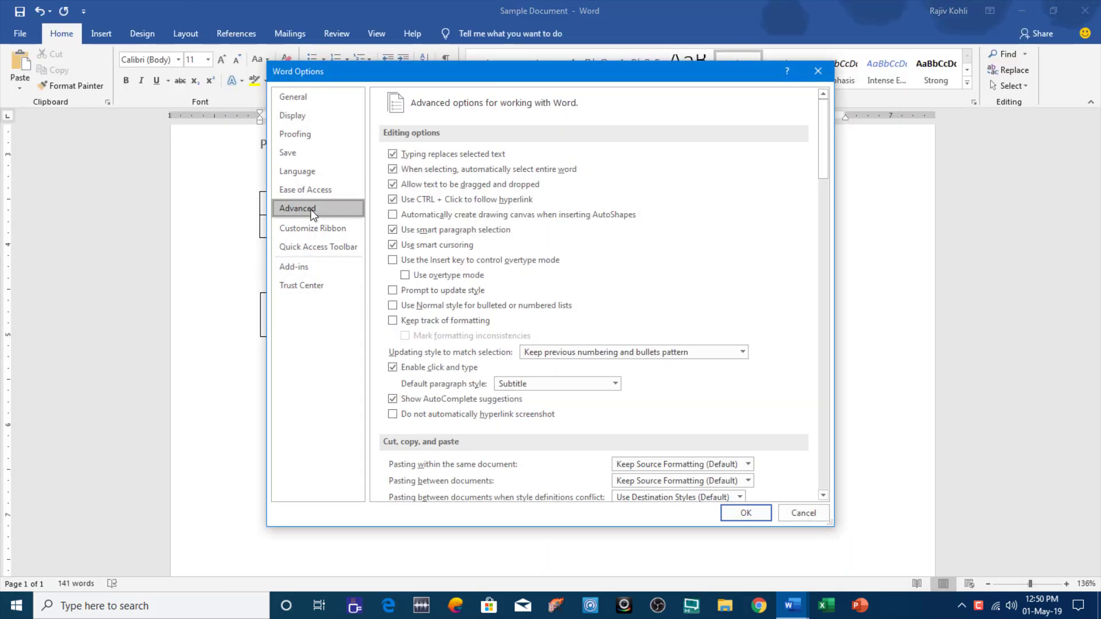
click(544, 387)
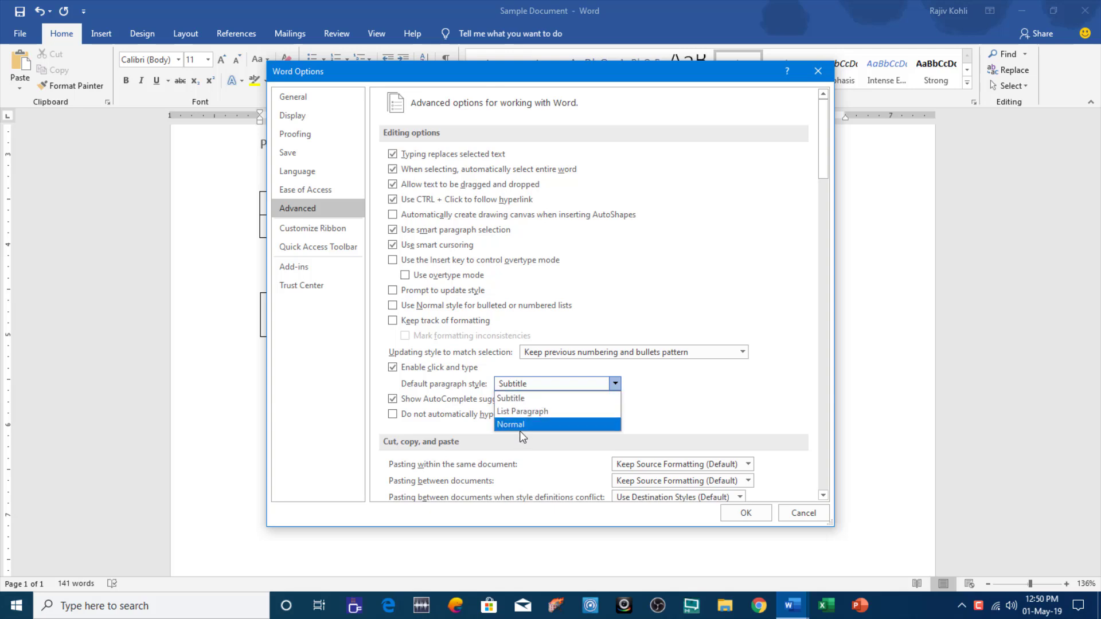
click(553, 388)
click(553, 389)
click(546, 425)
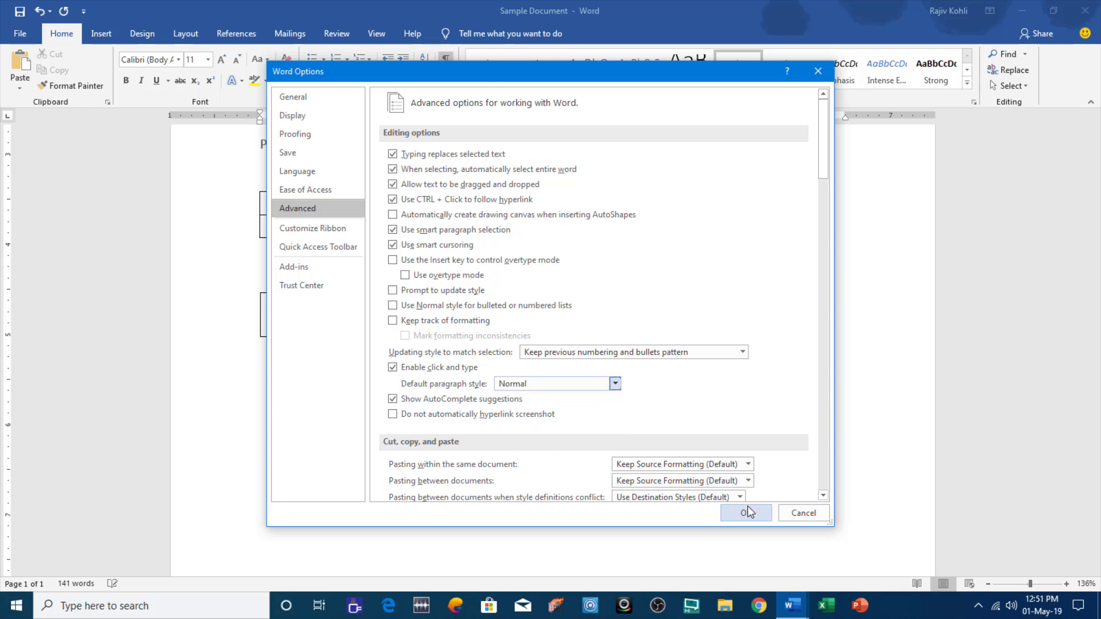
click(743, 512)
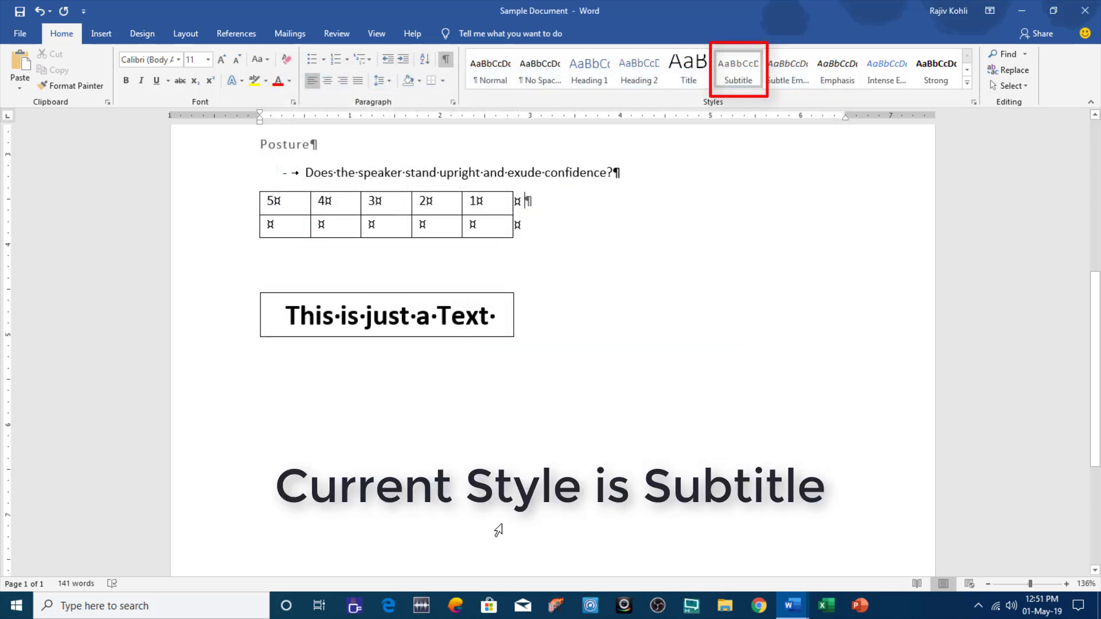
double_click(549, 535)
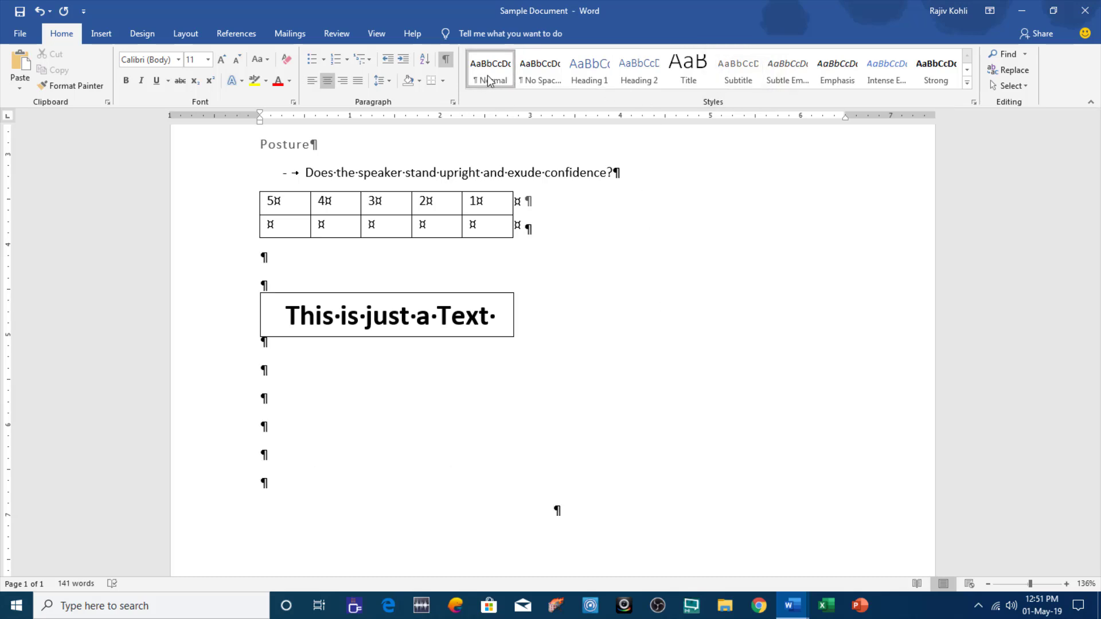